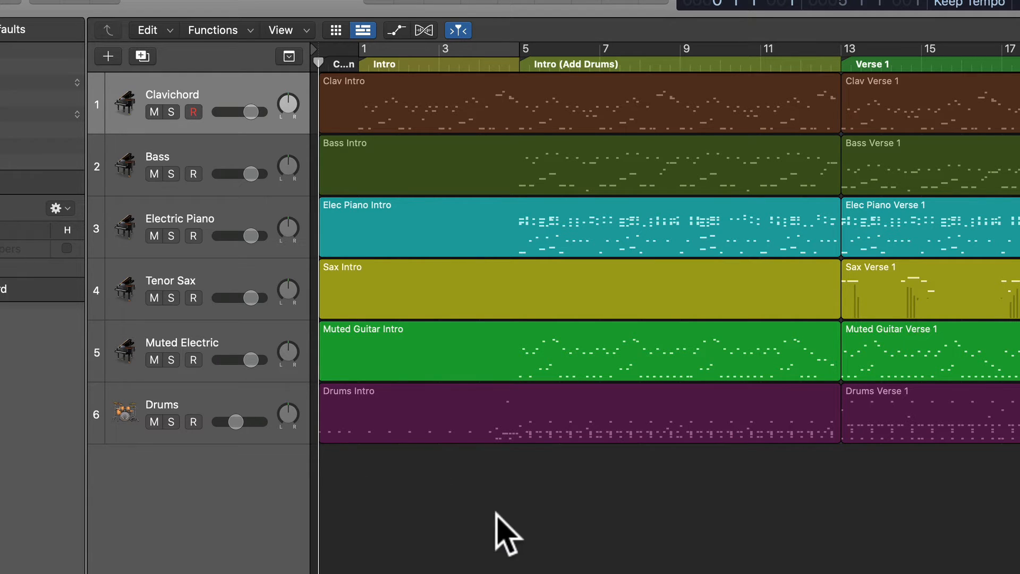
Play the song's intro and go through the Bass, Electric Piano, Tenor Sax and Muted Electric tracks.
{"action": "left_click", "coordinate": [462, 489]}
{"action": "key", "text": "space"}
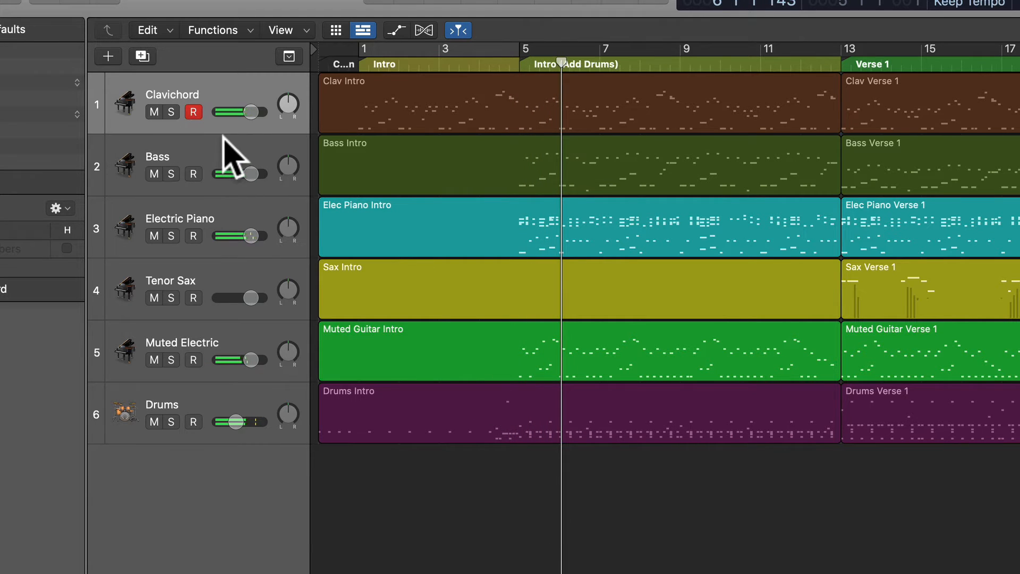
{"action": "left_click", "coordinate": [231, 152]}
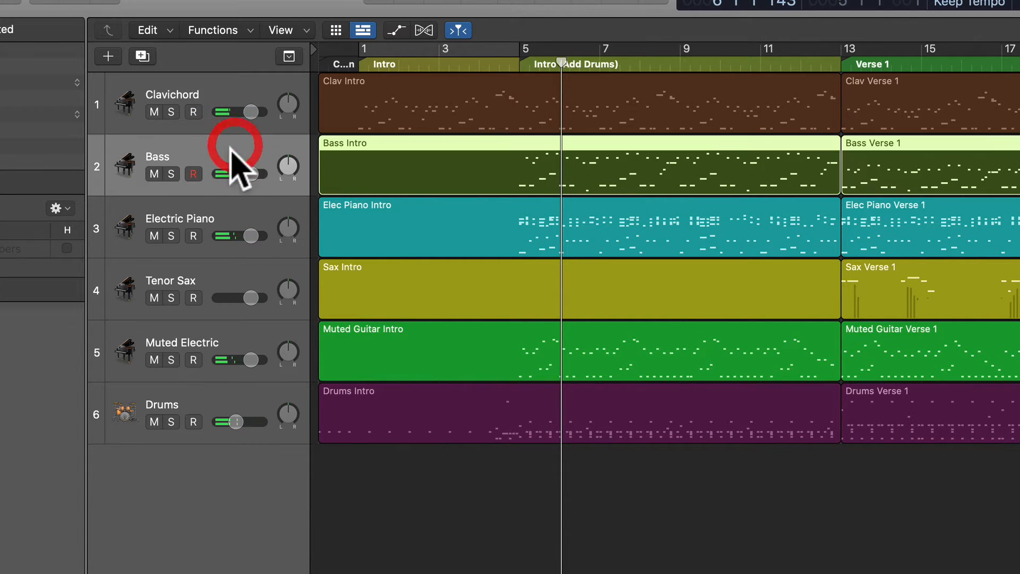
{"action": "left_click", "coordinate": [237, 209]}
{"action": "left_click", "coordinate": [249, 279]}
{"action": "left_click", "coordinate": [246, 332]}
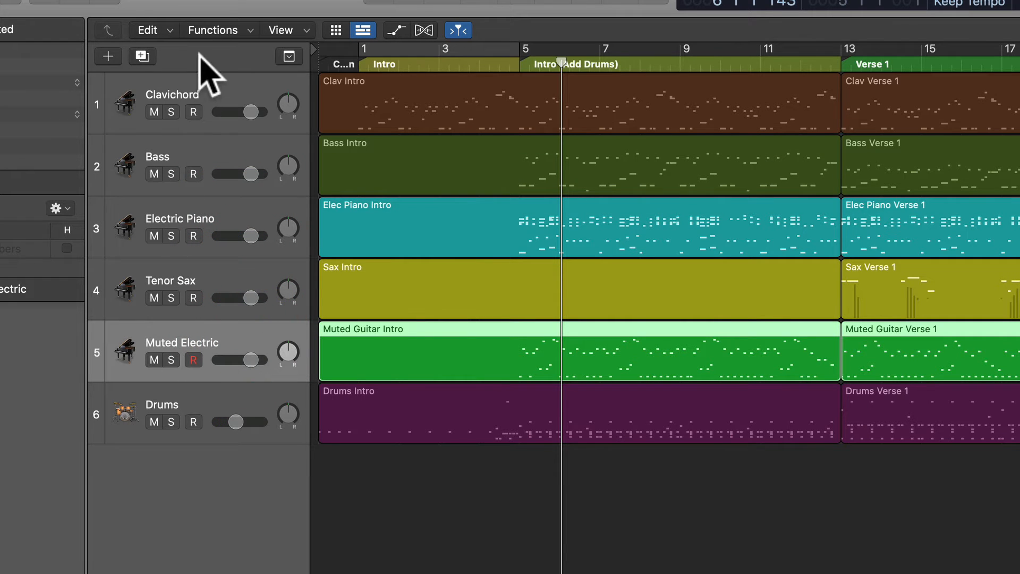
Search the sound library for "clav" and load the Clav Auto-Wah patch on the Clavichord track.
{"action": "left_click", "coordinate": [224, 85]}
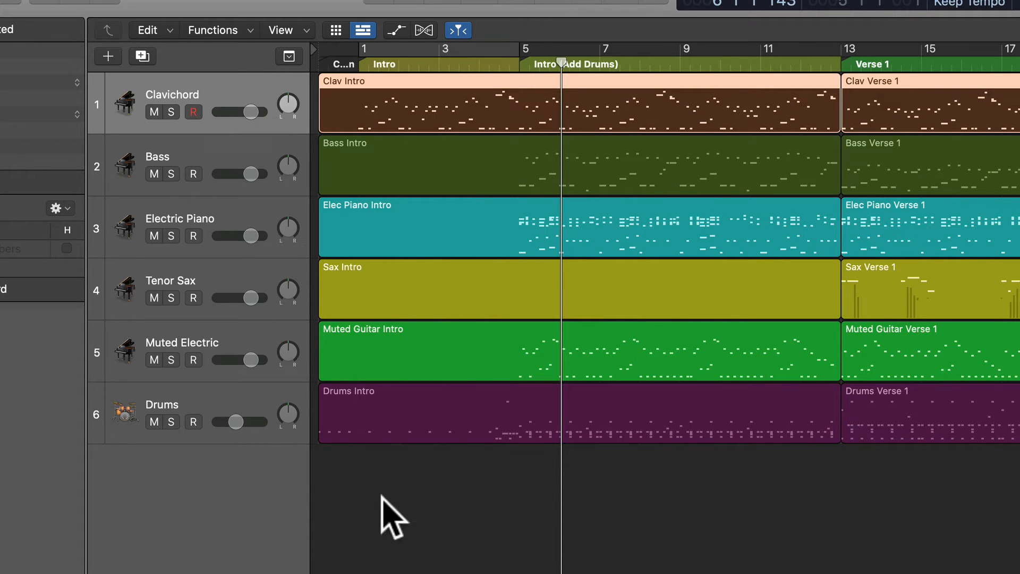
{"action": "left_click", "coordinate": [225, 93]}
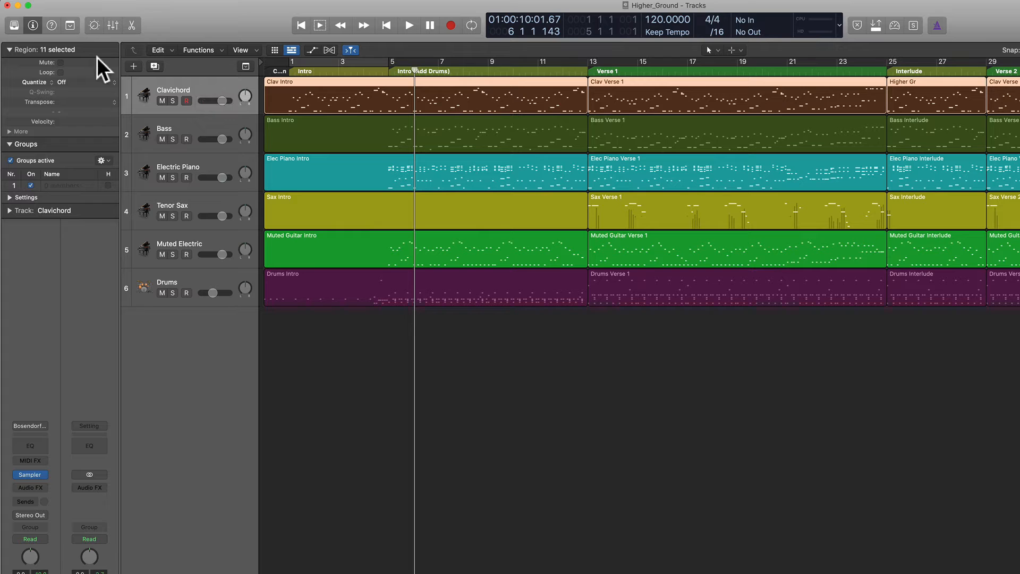
{"action": "left_click", "coordinate": [13, 25]}
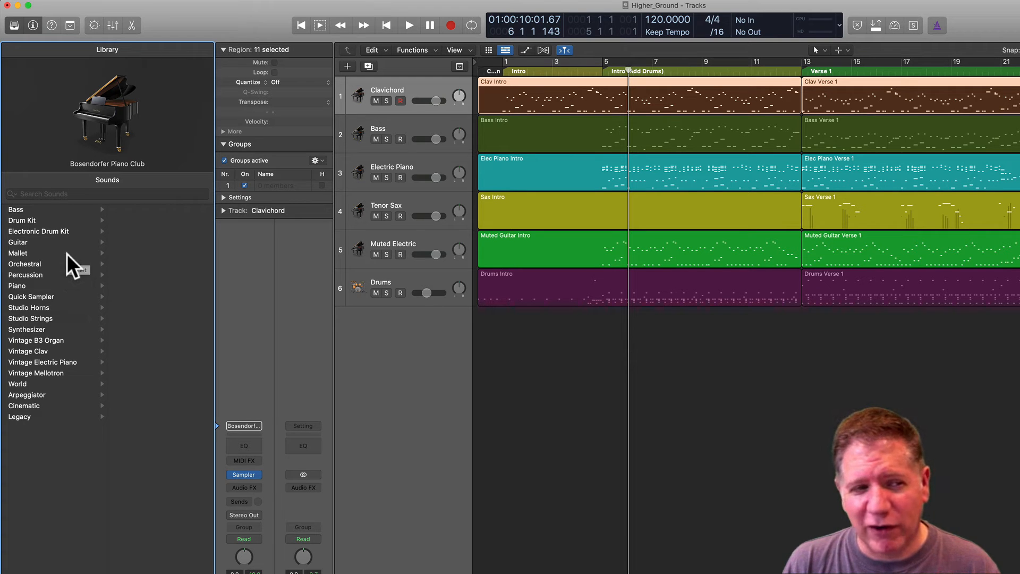
{"action": "left_click", "coordinate": [47, 195]}
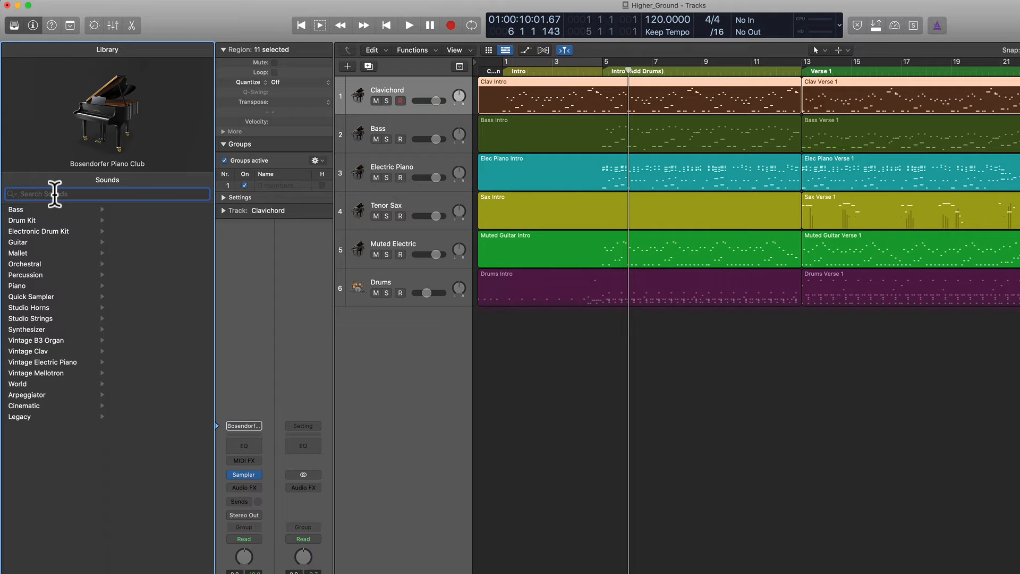
{"action": "type", "text": "clav"}
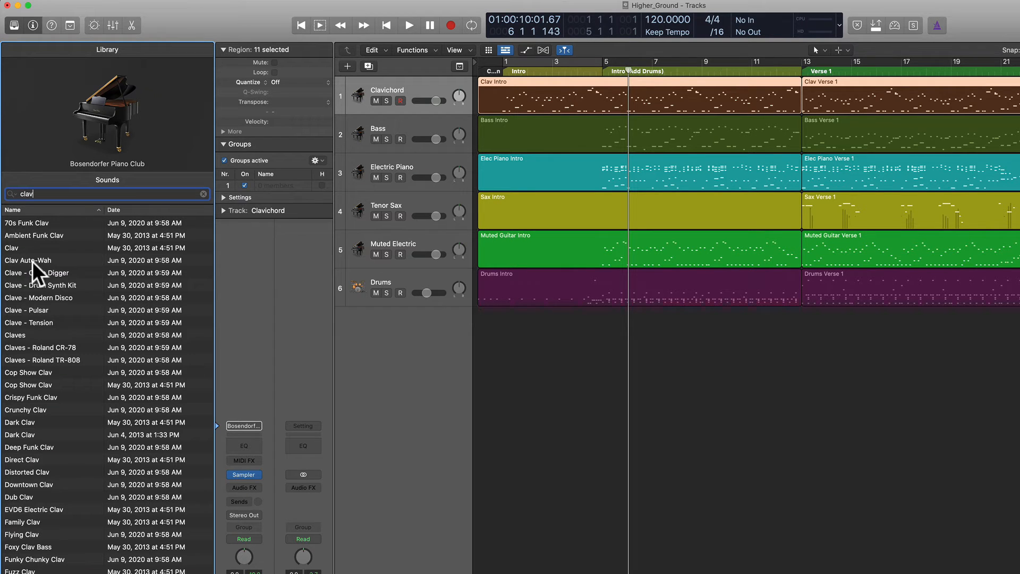
{"action": "left_click", "coordinate": [56, 258]}
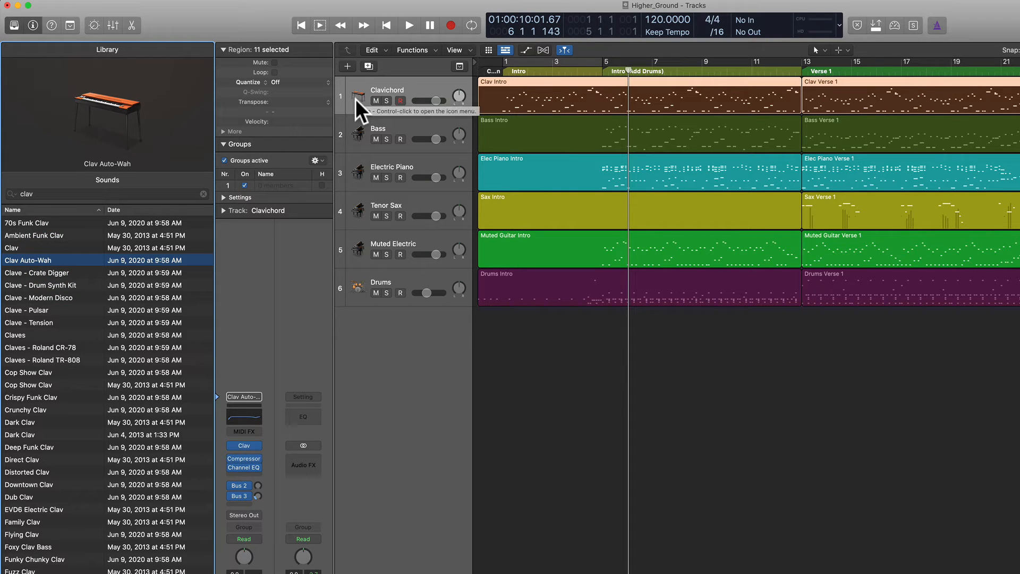
Solo the Clavichord track and play it from the start of the project.
{"action": "left_click", "coordinate": [386, 101]}
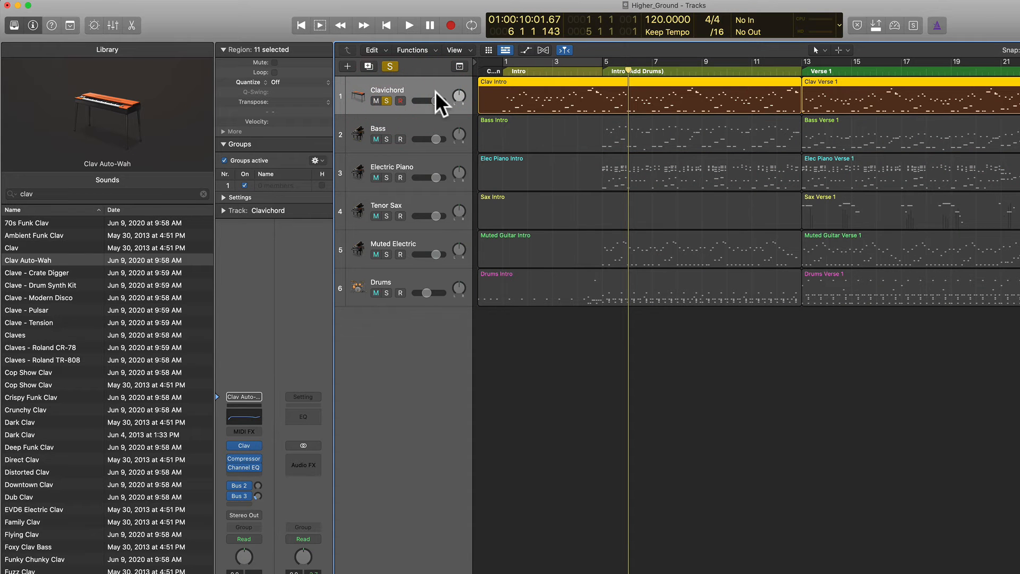
{"action": "left_click", "coordinate": [476, 67]}
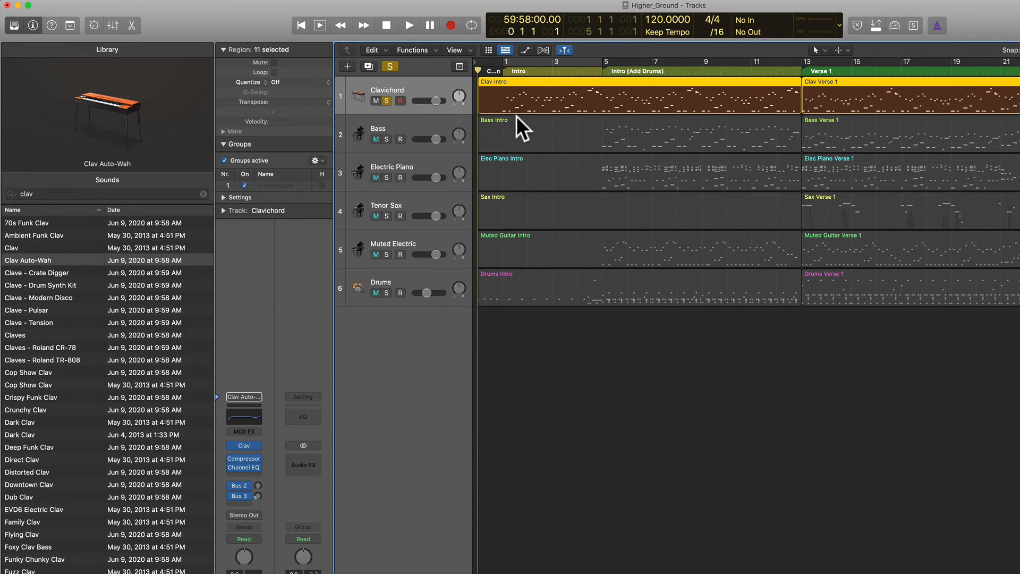
{"action": "key", "text": "space"}
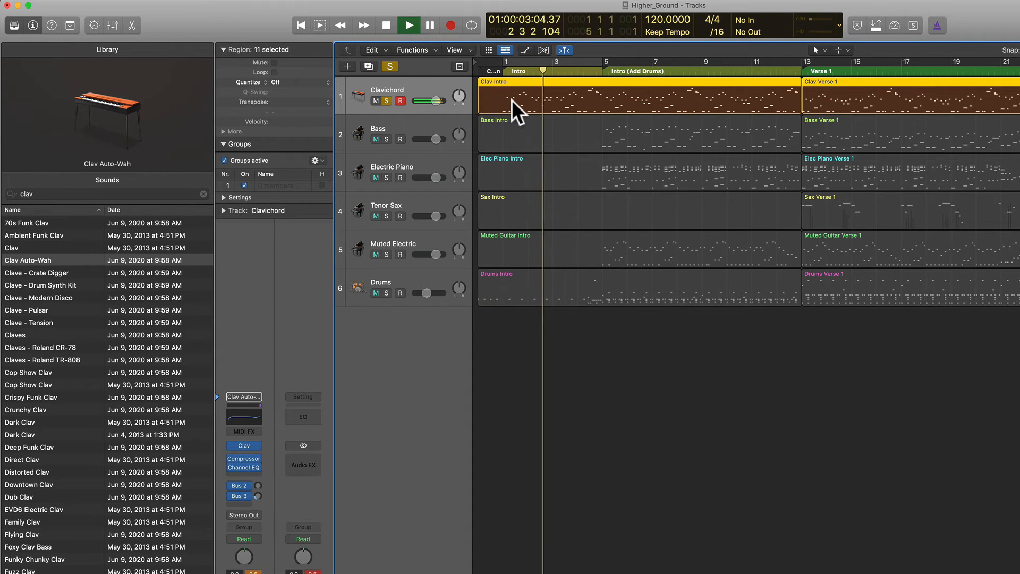
{"action": "key", "text": "space"}
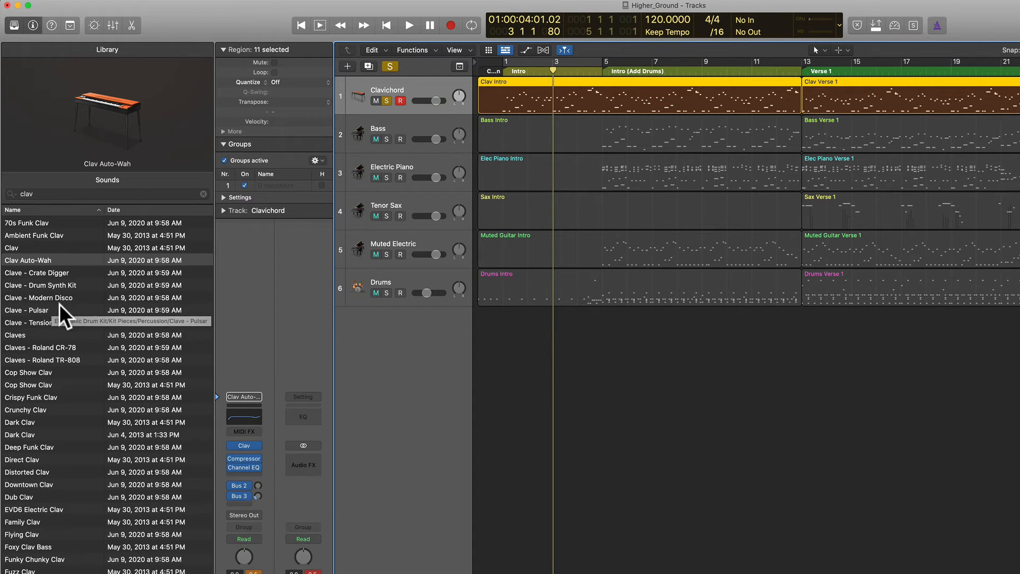
Audition Cop Show Clav, Dark Clav, Family Clav and Hollow Clav on the Clavichord track during playback.
{"action": "key", "text": "space"}
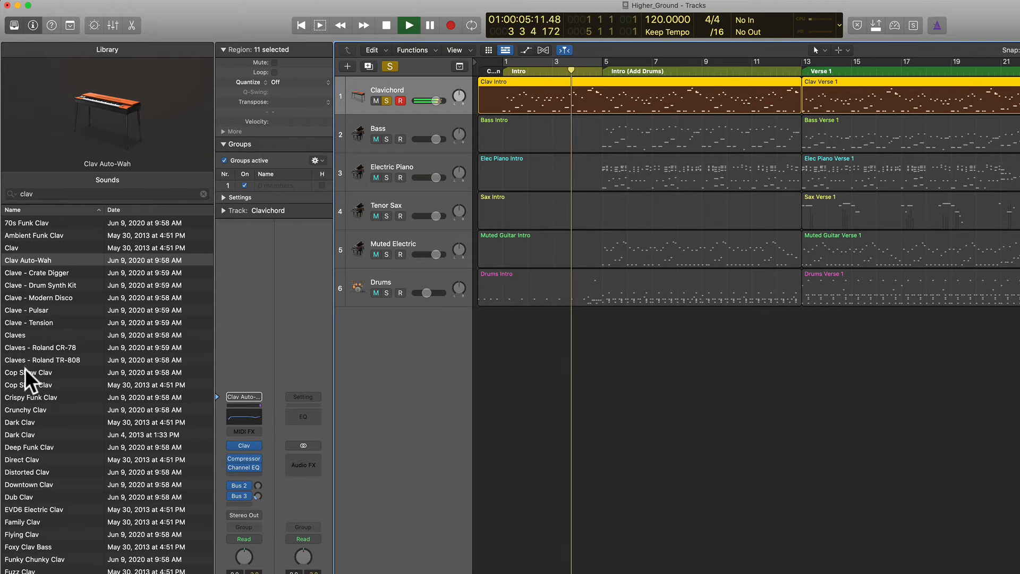
{"action": "left_click", "coordinate": [15, 374]}
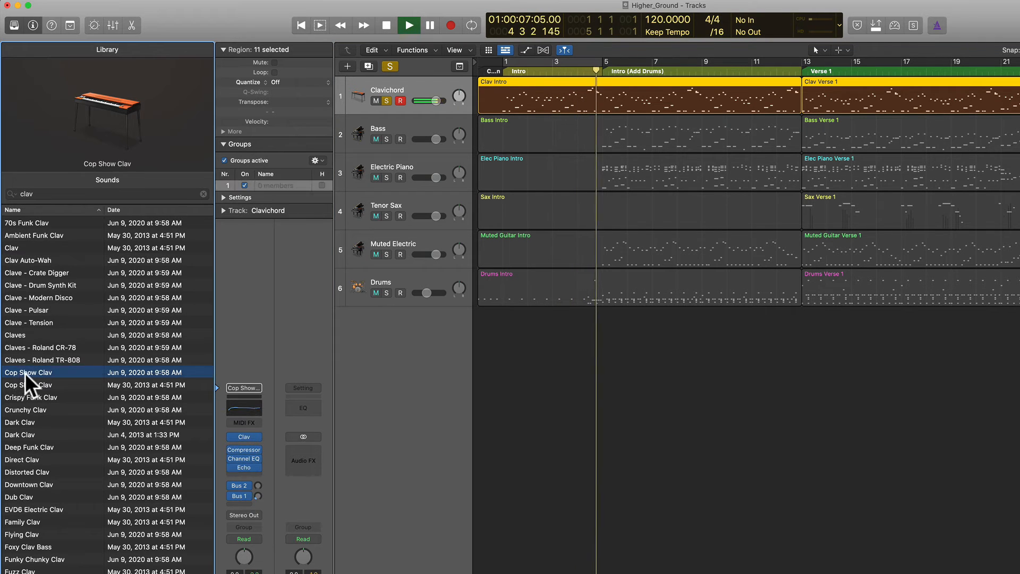
{"action": "left_click", "coordinate": [26, 420]}
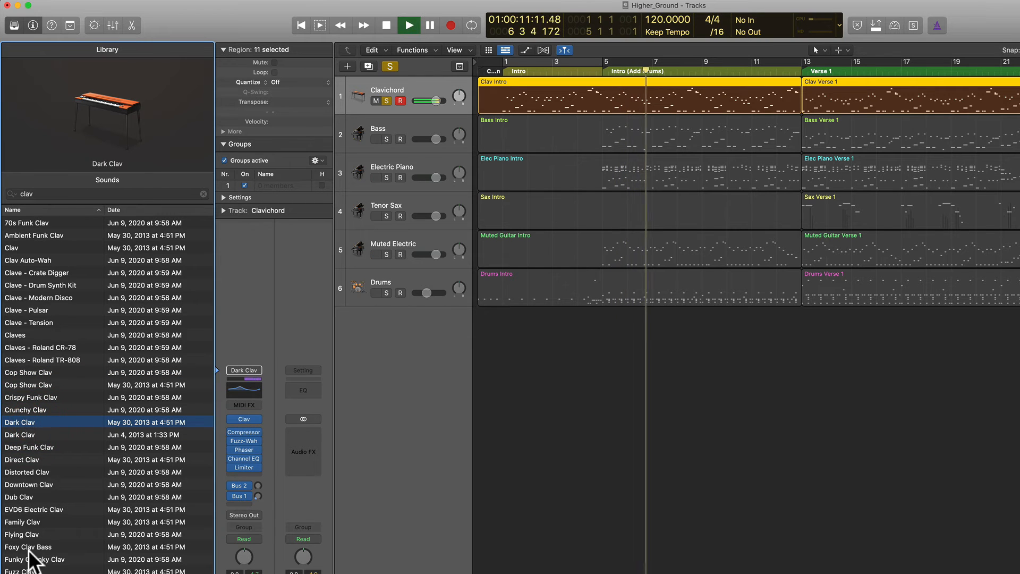
{"action": "left_click", "coordinate": [24, 521]}
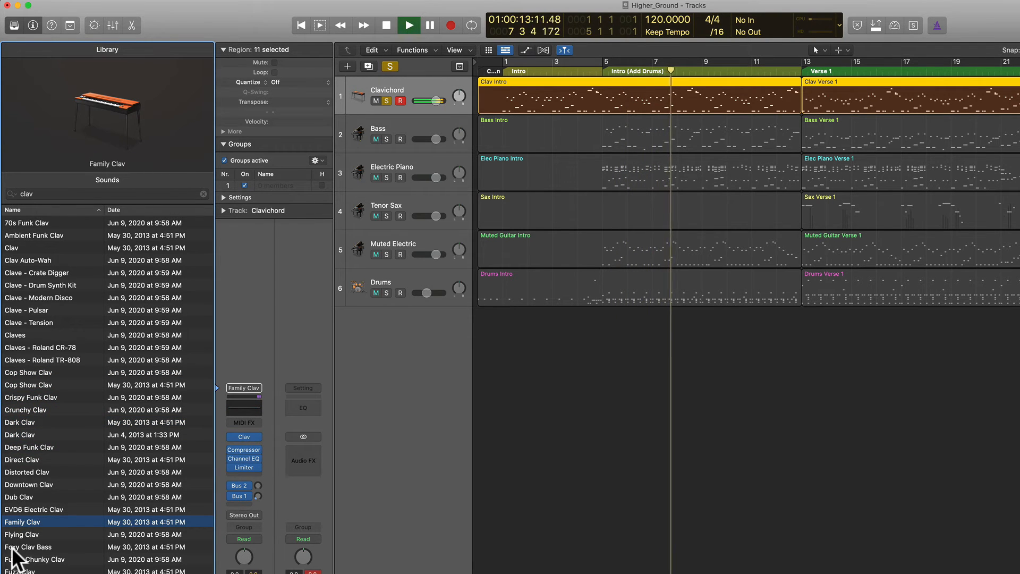
{"action": "left_click", "coordinate": [23, 573]}
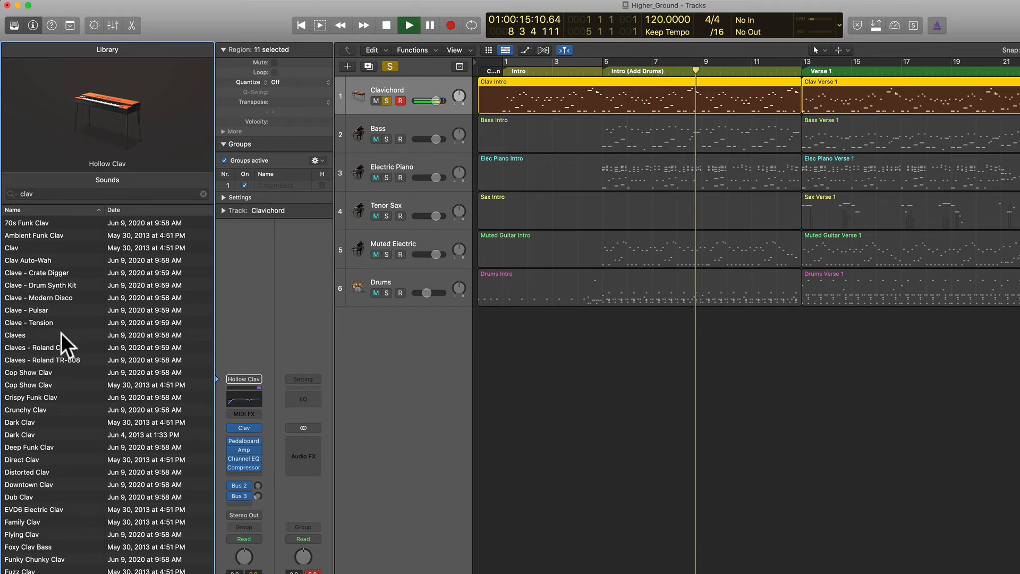
{"action": "scroll", "coordinate": [66, 441], "scroll_direction": "up", "scroll_amount": 1}
{"action": "key", "text": "space"}
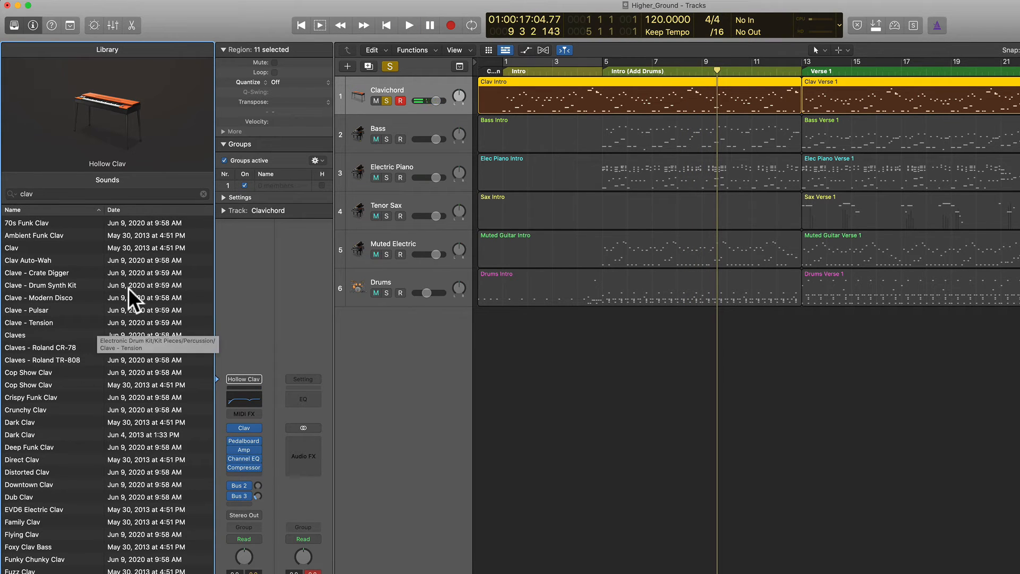
Clear the sound search and return to the top-level sound categories in the library.
{"action": "left_click", "coordinate": [203, 194]}
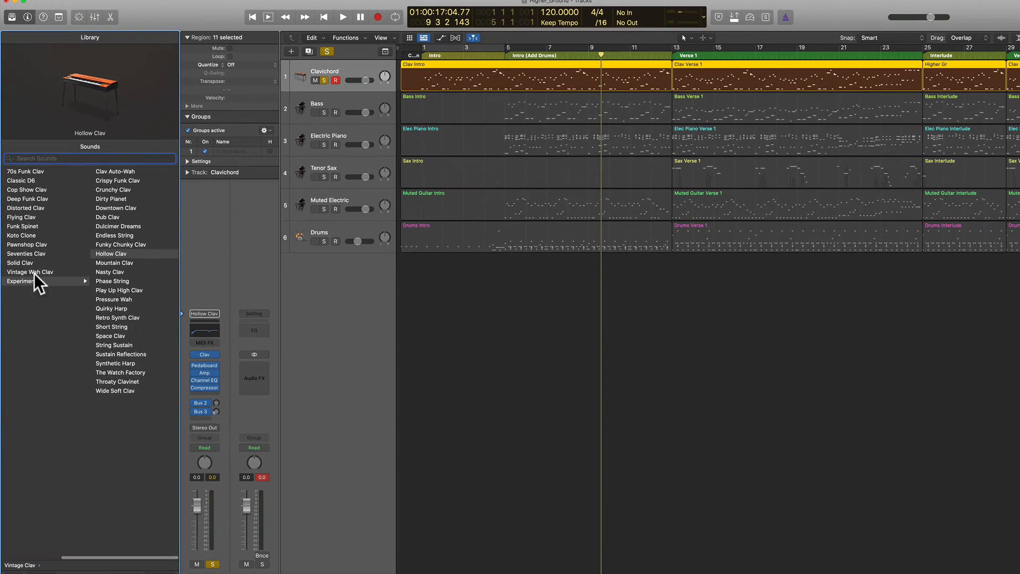
{"action": "scroll", "coordinate": [51, 281], "scroll_direction": "left", "scroll_amount": 3}
{"action": "scroll", "coordinate": [45, 248], "scroll_direction": "left", "scroll_amount": 3}
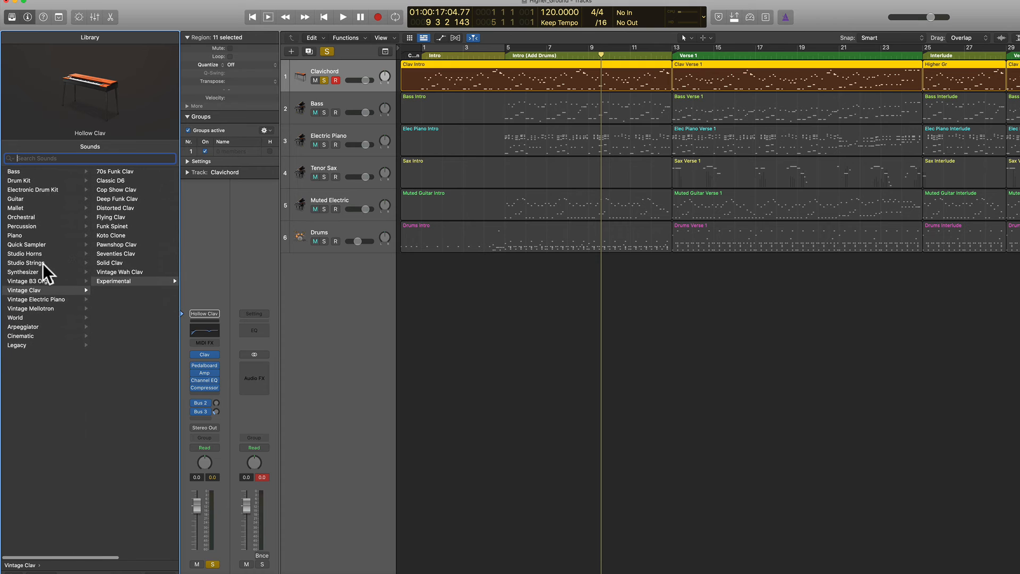
{"action": "left_click_drag", "start_coordinate": [52, 555], "coordinate": [2, 560]}
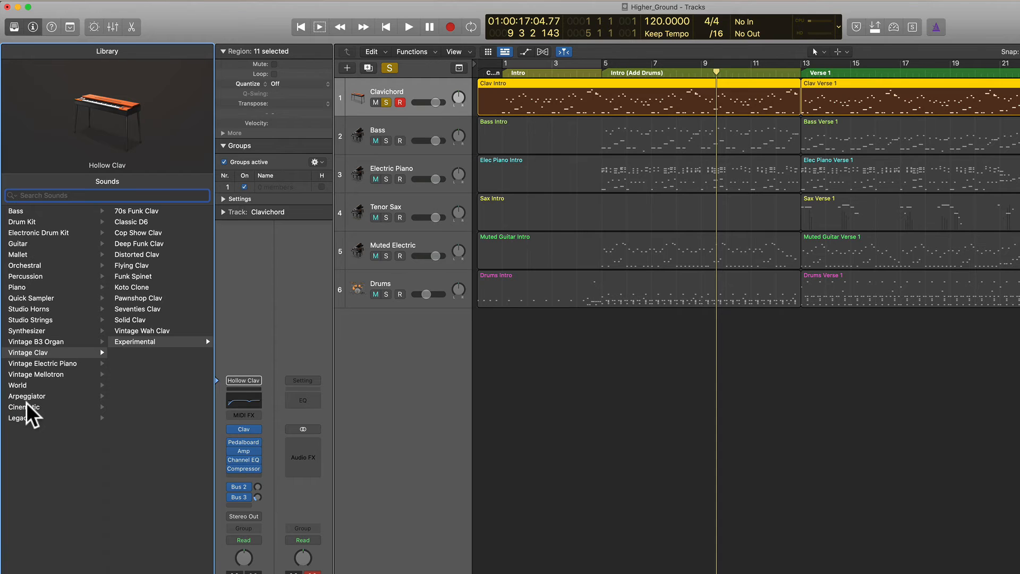
Load Chinese Xiao Flute from the World Woodwinds sounds on the Clavichord track and play it from the beginning.
{"action": "left_click", "coordinate": [16, 385]}
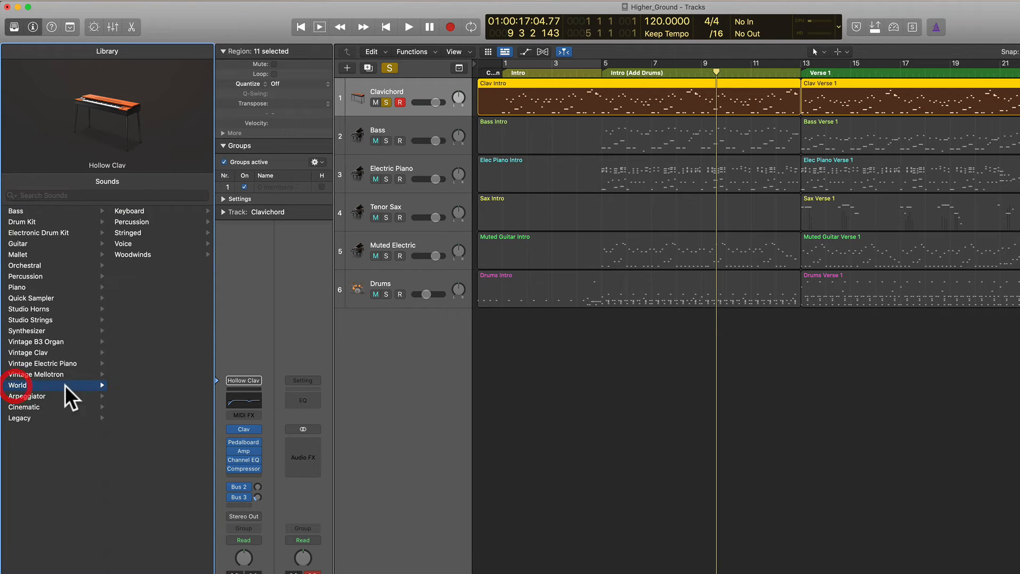
{"action": "left_click", "coordinate": [127, 255]}
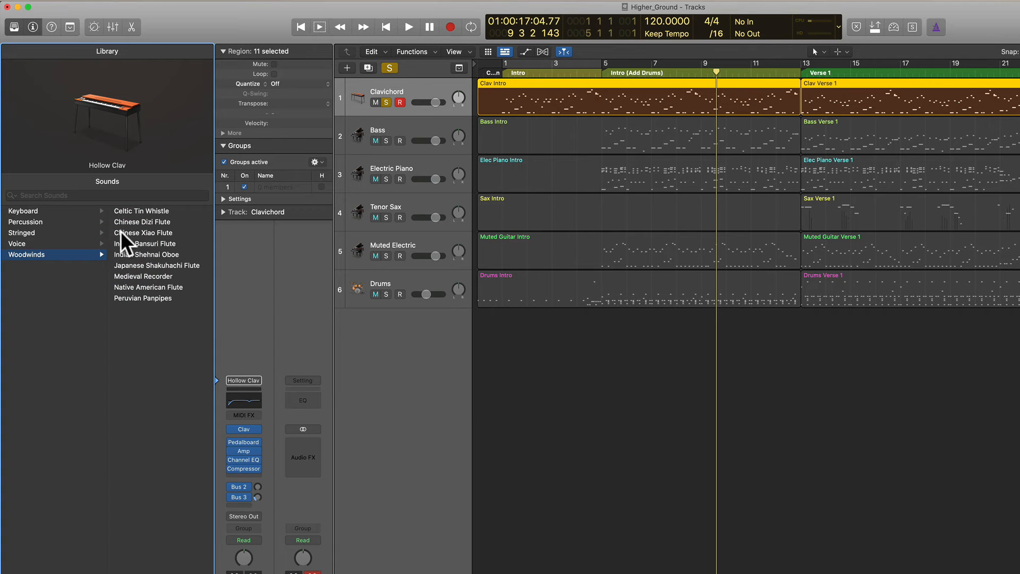
{"action": "left_click", "coordinate": [131, 232]}
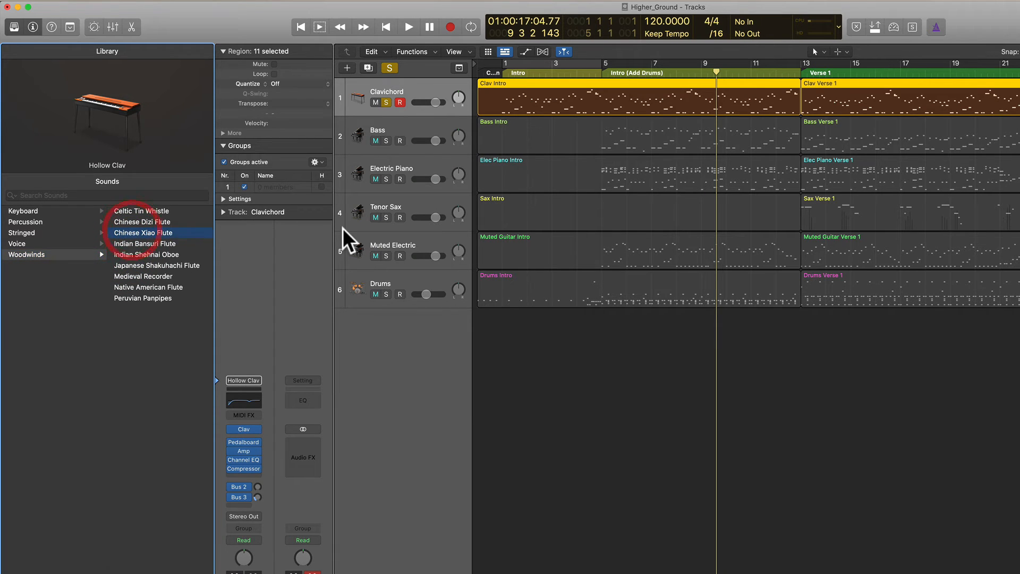
{"action": "key", "text": "Return"}
{"action": "key", "text": "space"}
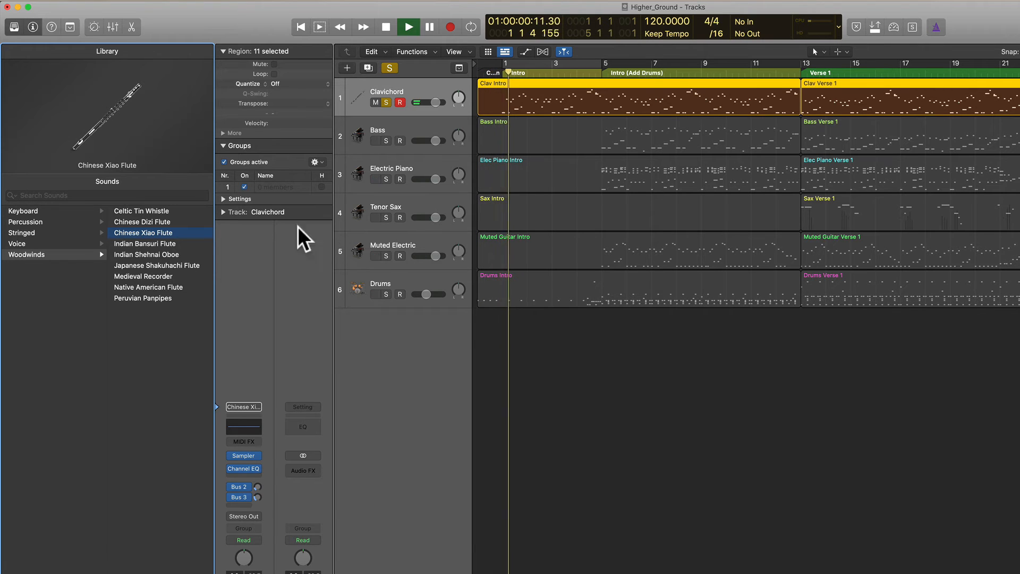
{"action": "key", "text": "space"}
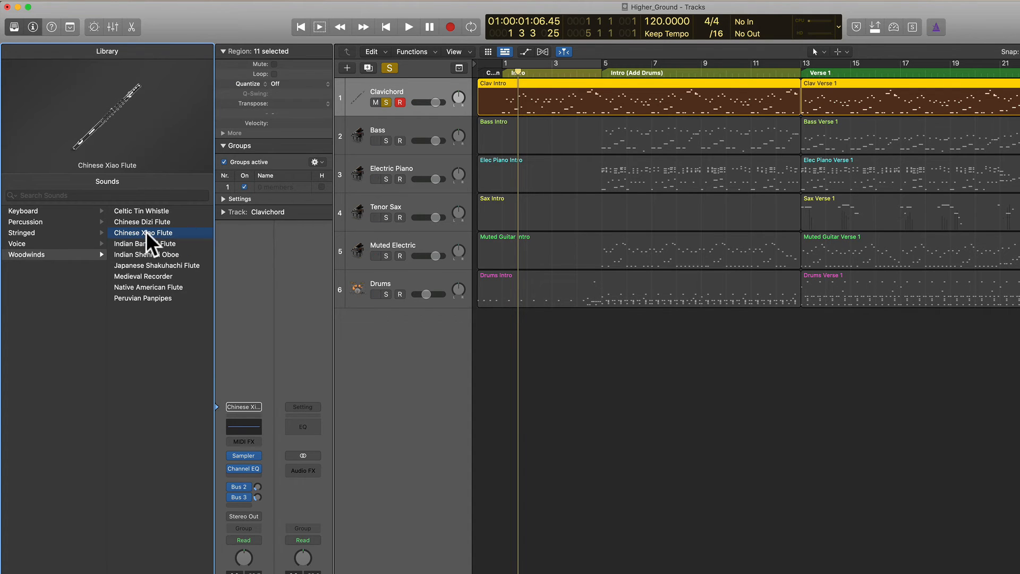
Switch the Clavichord track to the Medieval Recorder sound and play a short passage.
{"action": "left_click", "coordinate": [135, 274]}
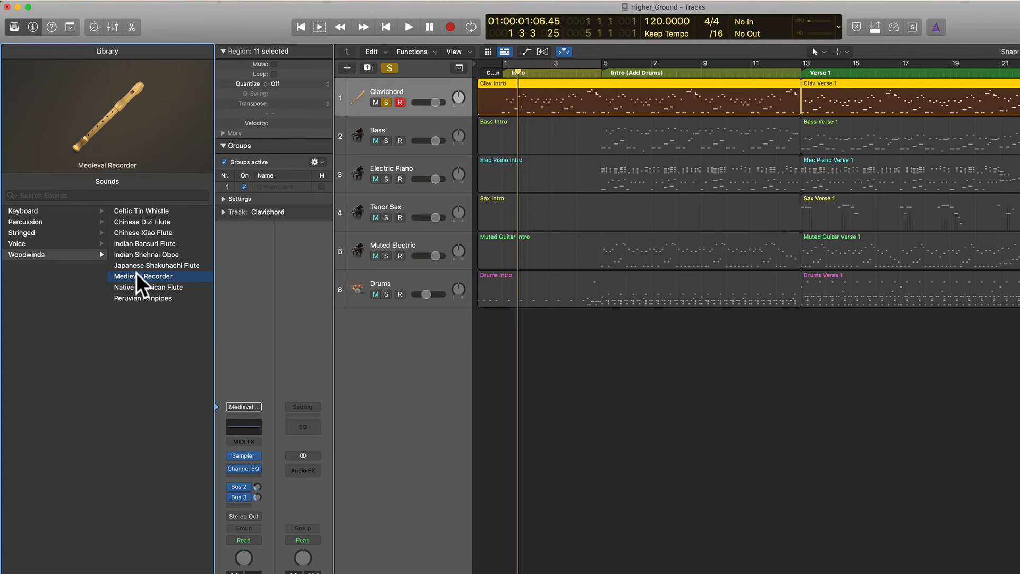
{"action": "key", "text": "space"}
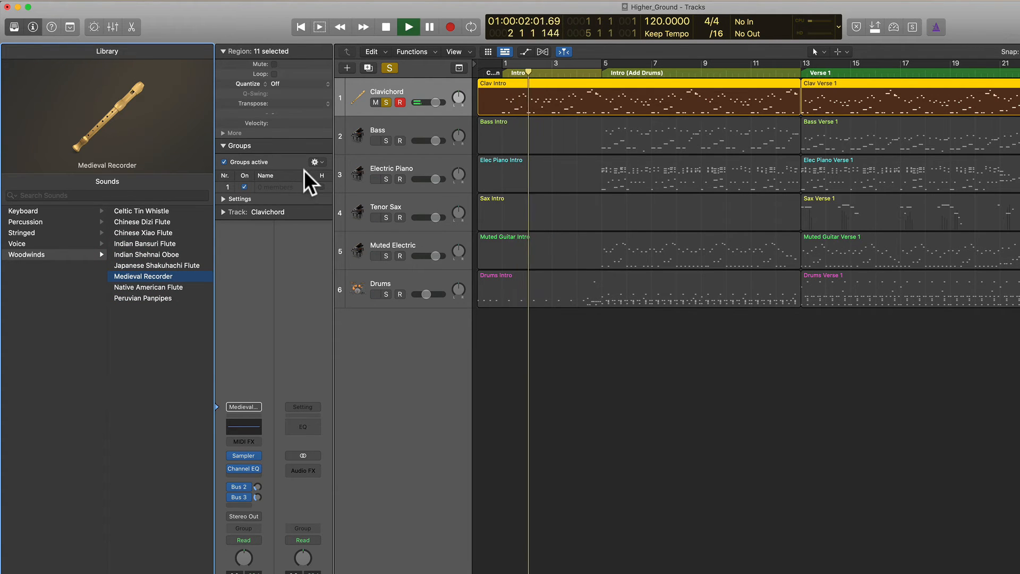
{"action": "key", "text": "space"}
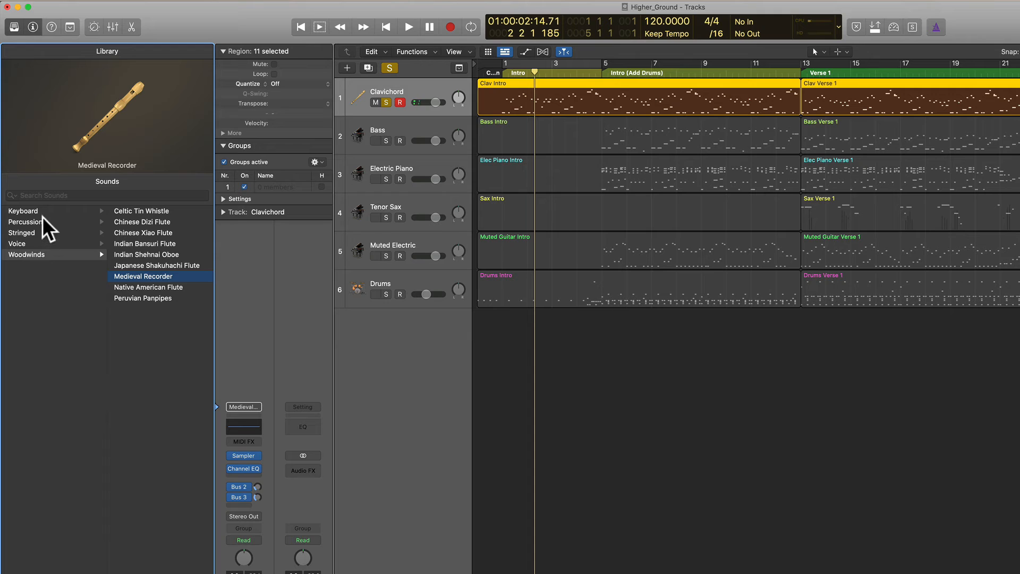
Load Polka Accordion from the World Keyboard sounds on the Clavichord track and play a few bars.
{"action": "left_click", "coordinate": [47, 212]}
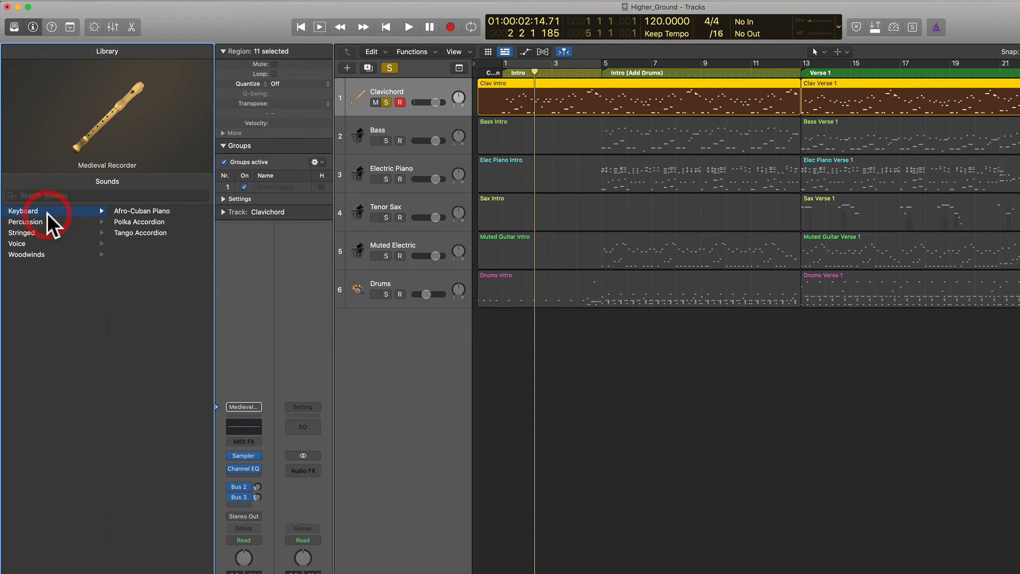
{"action": "left_click", "coordinate": [134, 223]}
{"action": "key", "text": "space"}
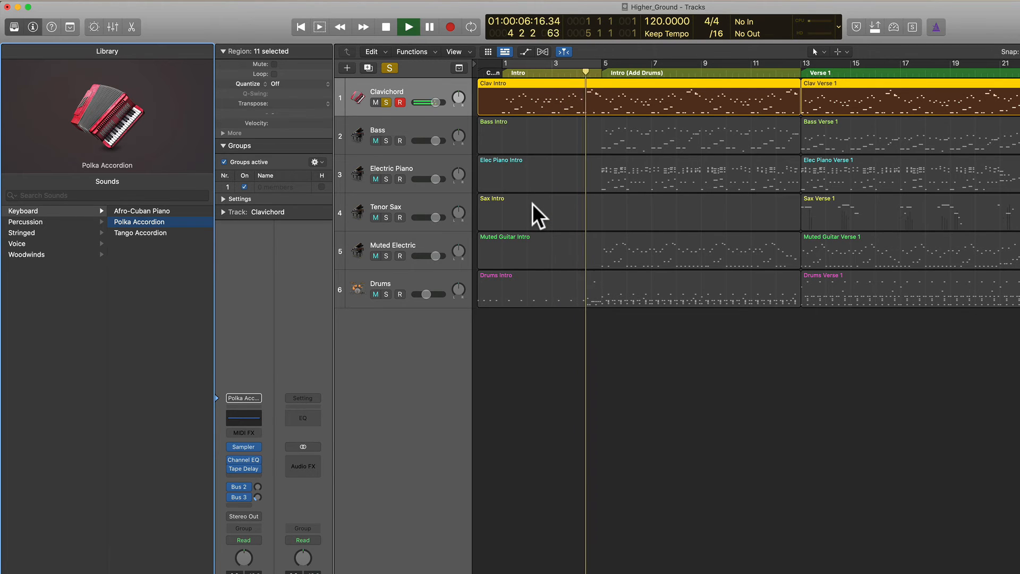
{"action": "key", "text": "space"}
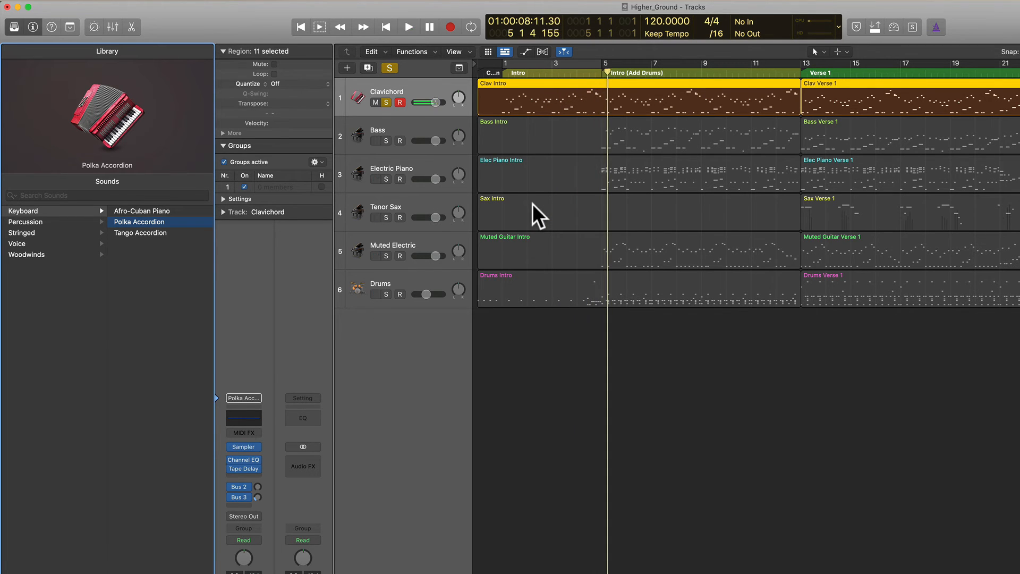
Browse the Quick Sampler and Synthesizer sounds, load Metro Bass from Synthesizer Bass on the Clavichord track and play a few bars.
{"action": "key", "text": "Left"}
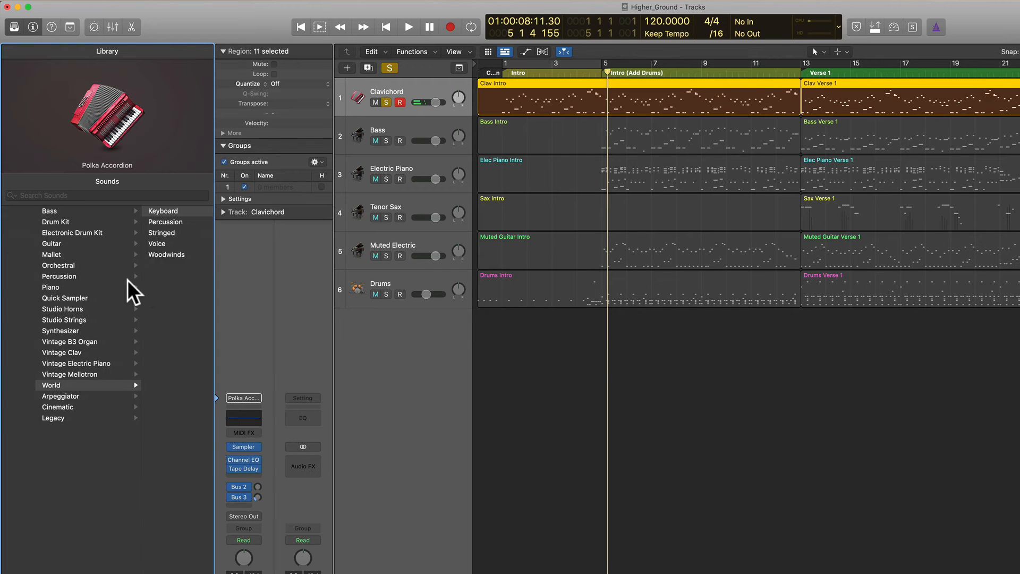
{"action": "left_click", "coordinate": [34, 297]}
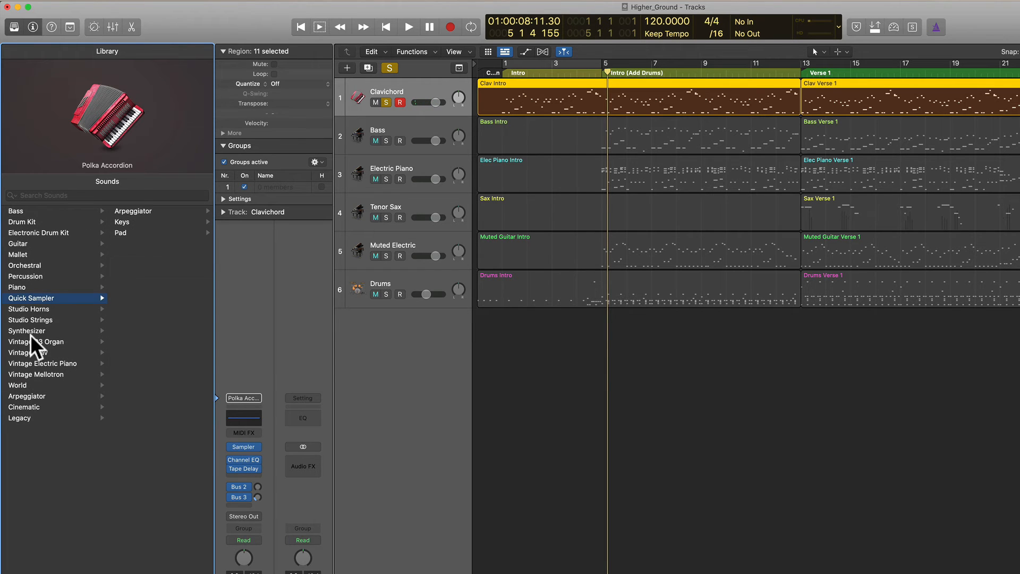
{"action": "left_click", "coordinate": [30, 338]}
{"action": "left_click", "coordinate": [40, 329]}
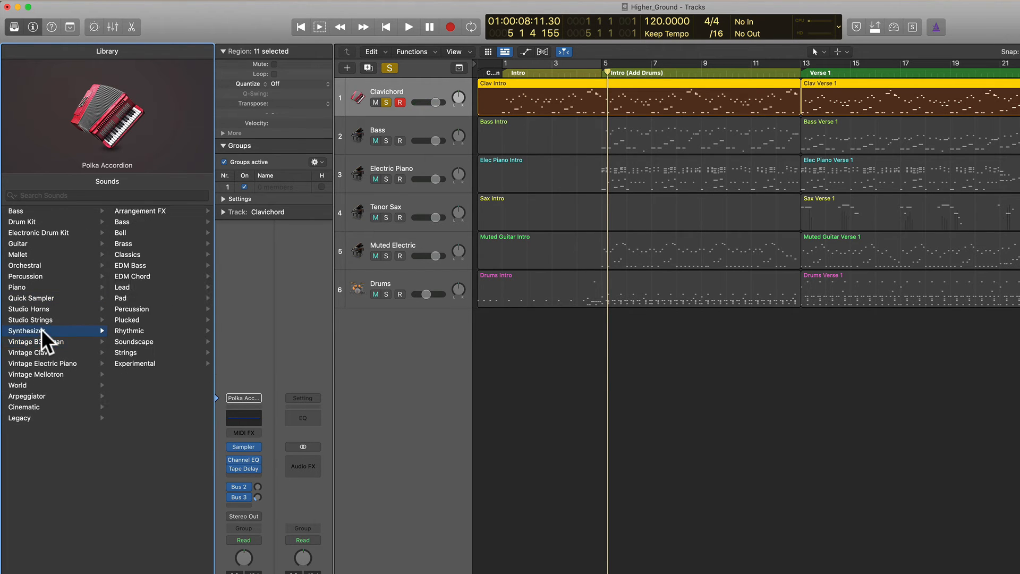
{"action": "left_click", "coordinate": [122, 286]}
{"action": "scroll", "coordinate": [72, 303], "scroll_direction": "left", "scroll_amount": 3}
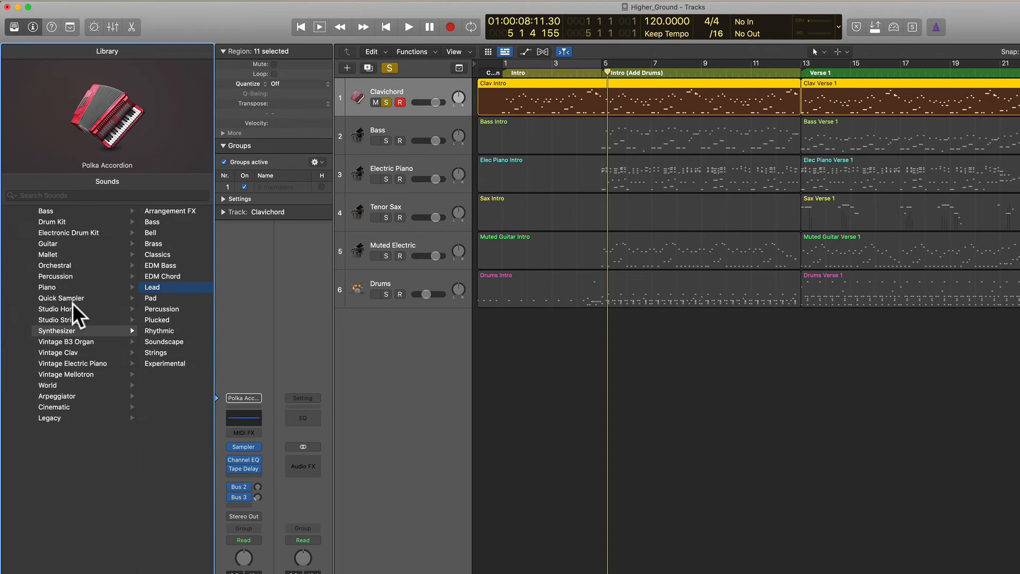
{"action": "left_click", "coordinate": [33, 326]}
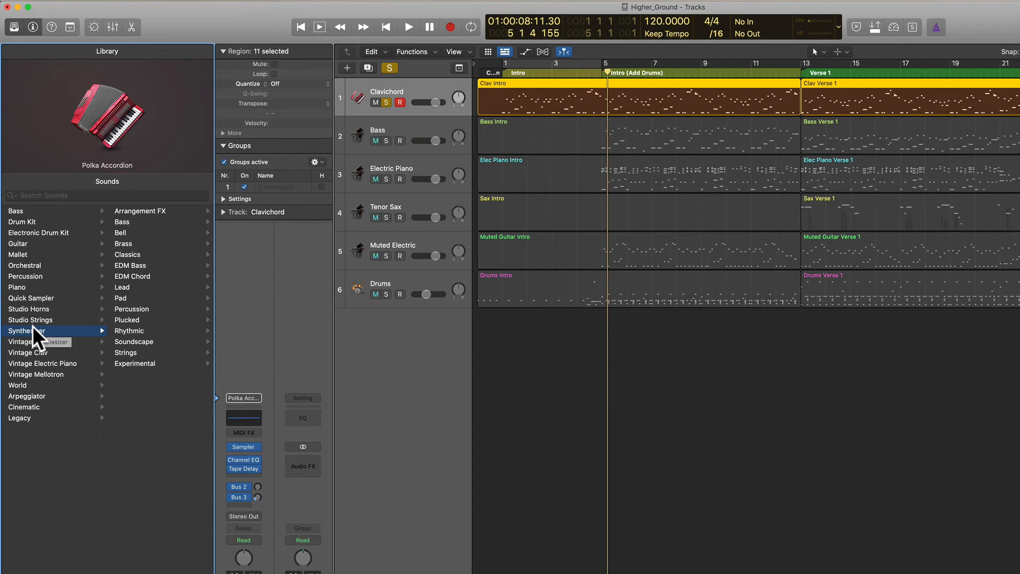
{"action": "left_click", "coordinate": [125, 223]}
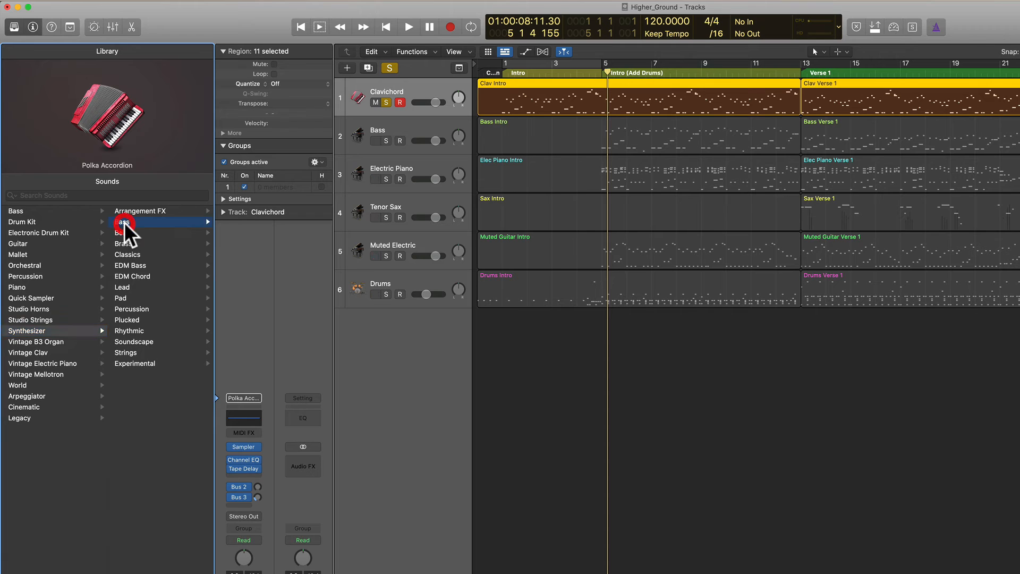
{"action": "left_click", "coordinate": [141, 307]}
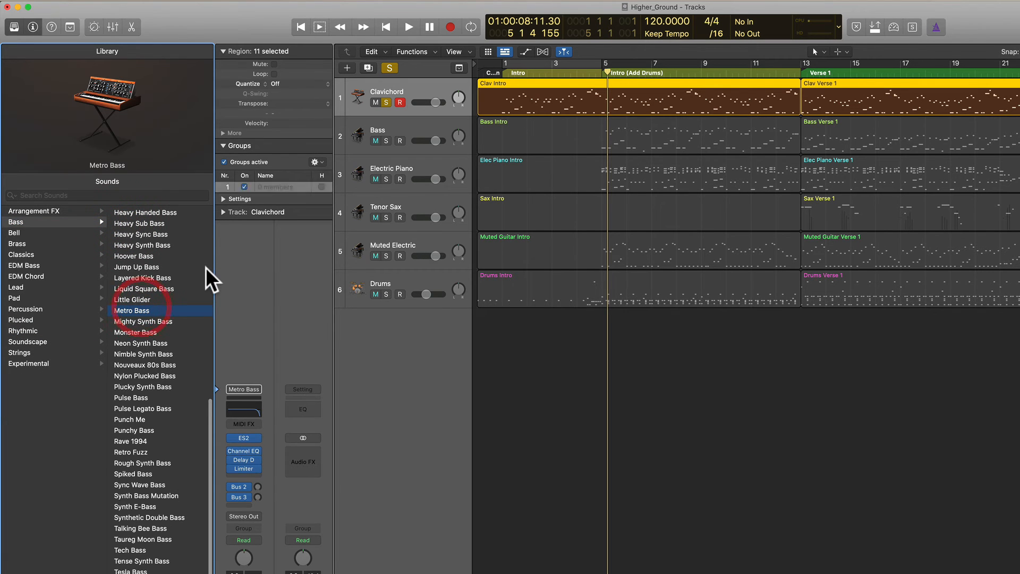
{"action": "key", "text": "space"}
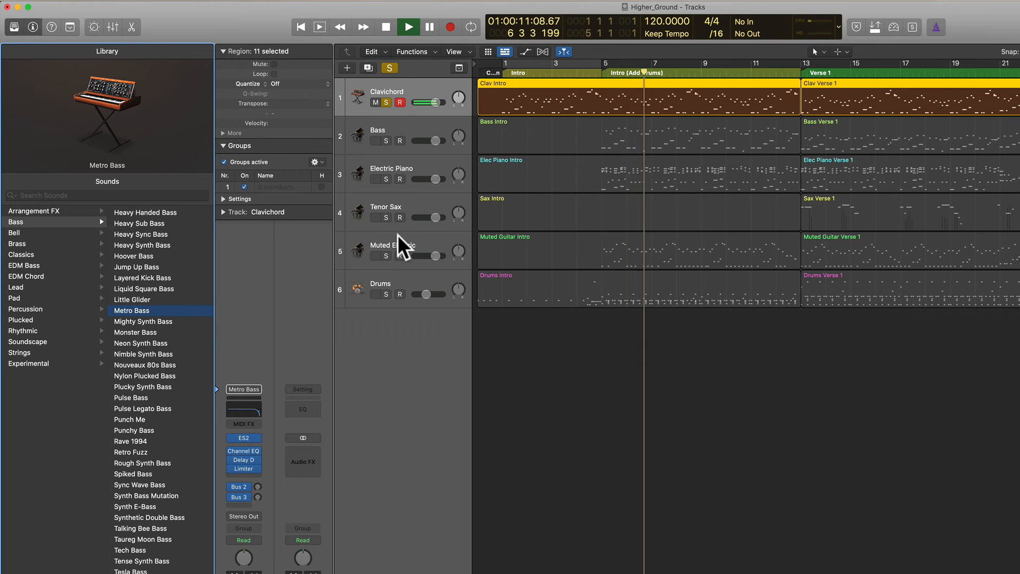
{"action": "key", "text": "space"}
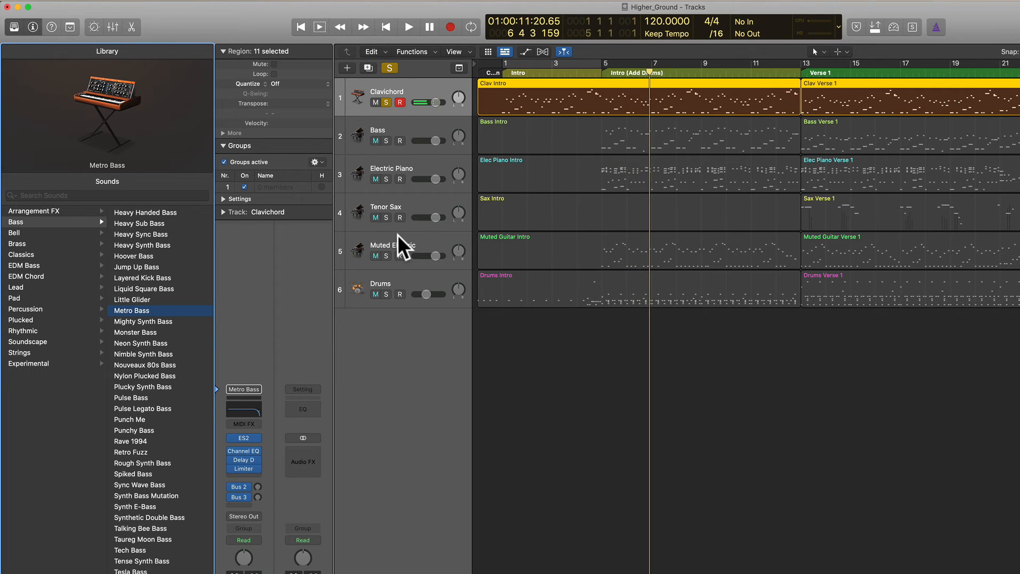
Unsolo the Clavichord track and check the sounds assigned to the Bass, Electric Piano, Tenor Sax and Muted Electric tracks.
{"action": "left_click", "coordinate": [386, 103]}
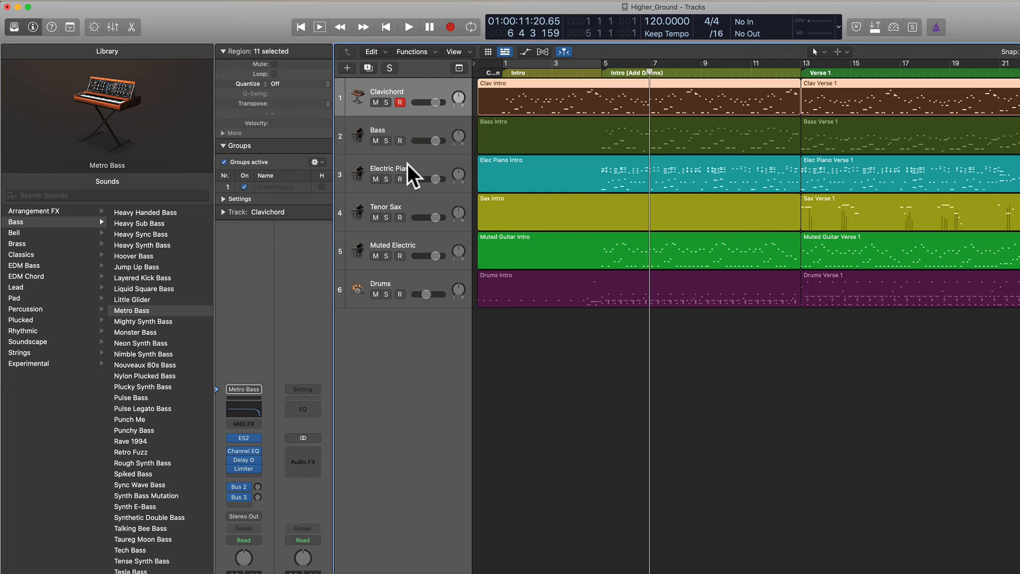
{"action": "left_click", "coordinate": [406, 131]}
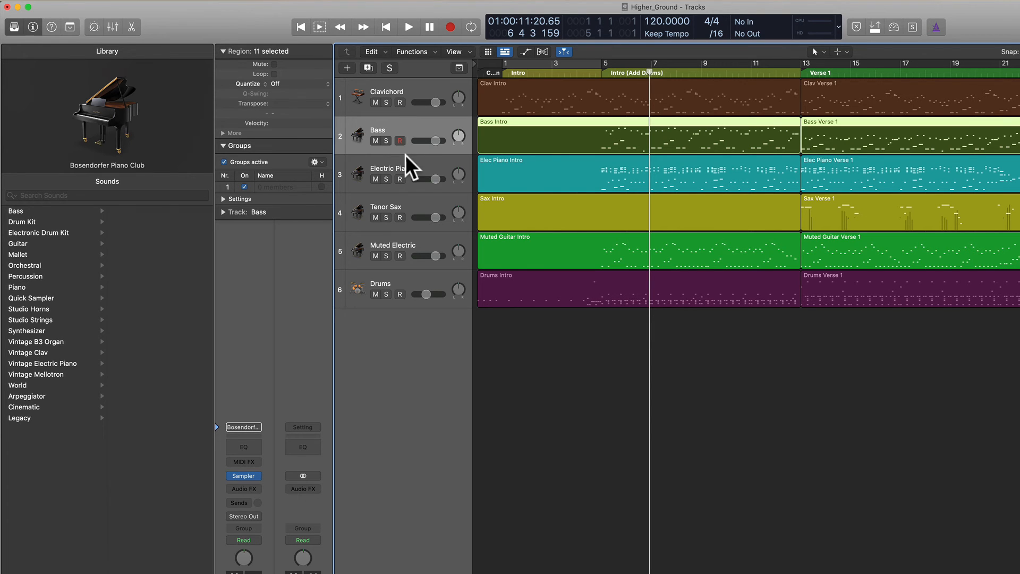
{"action": "left_click", "coordinate": [416, 158]}
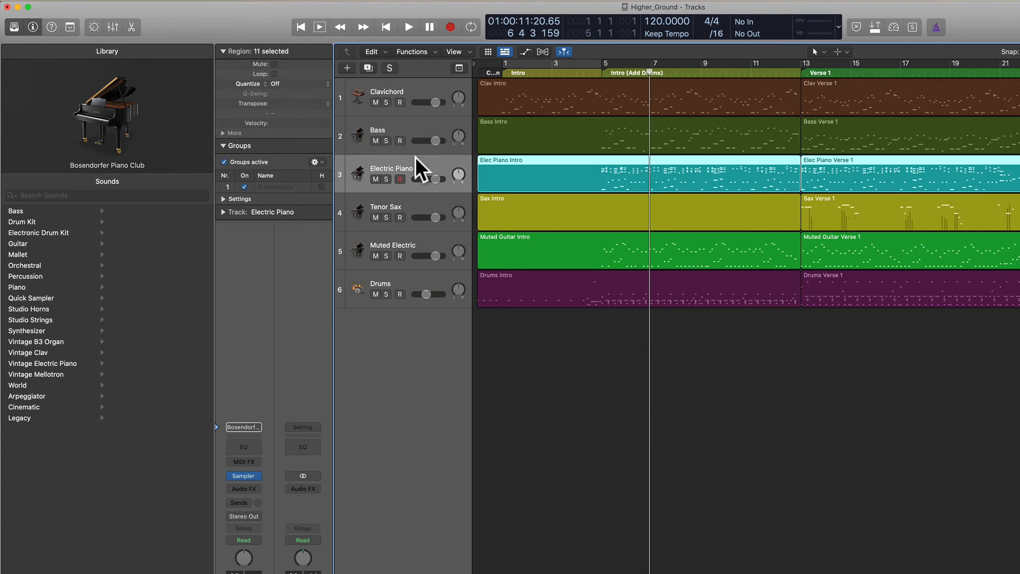
{"action": "left_click", "coordinate": [421, 197]}
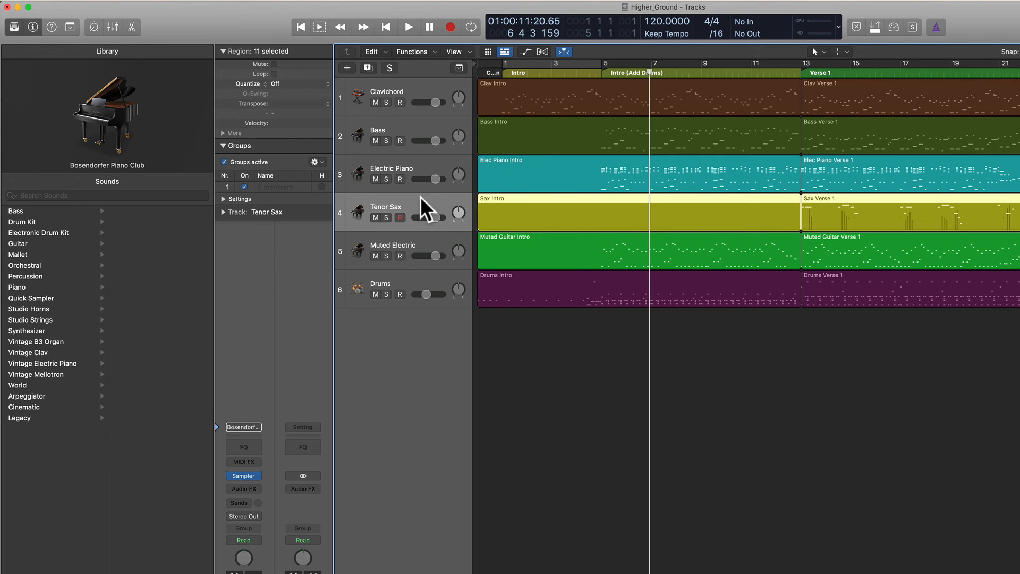
{"action": "left_click", "coordinate": [414, 235]}
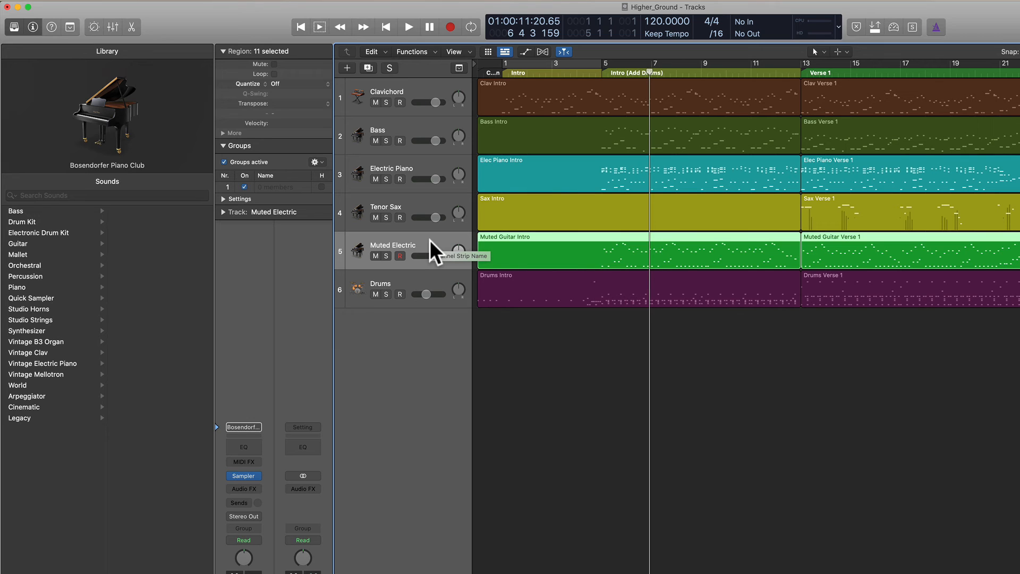
Solo the Drums track and play a few bars with its Seventies Kit sound.
{"action": "left_click", "coordinate": [416, 275]}
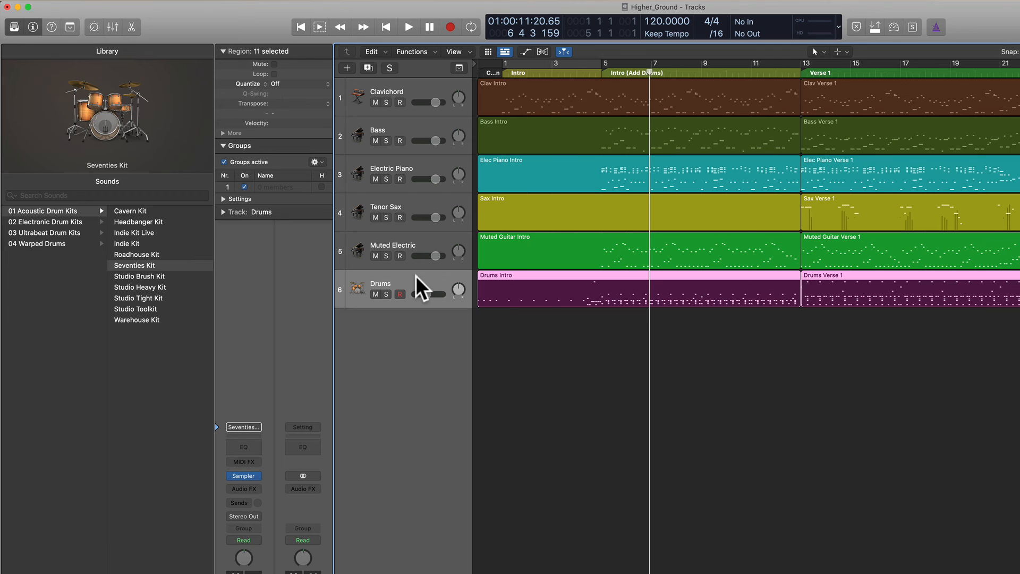
{"action": "left_click", "coordinate": [133, 265]}
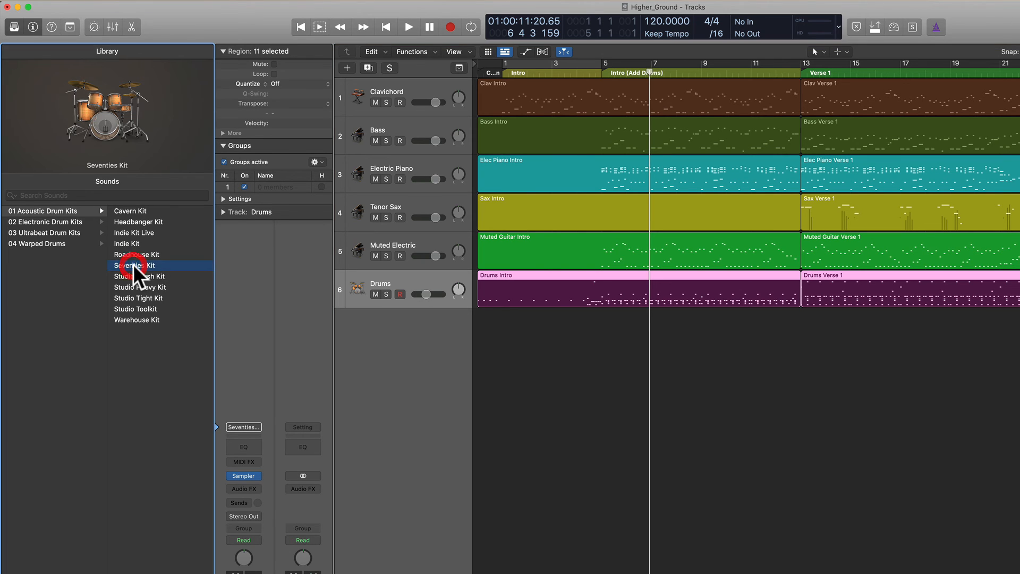
{"action": "left_click", "coordinate": [386, 294]}
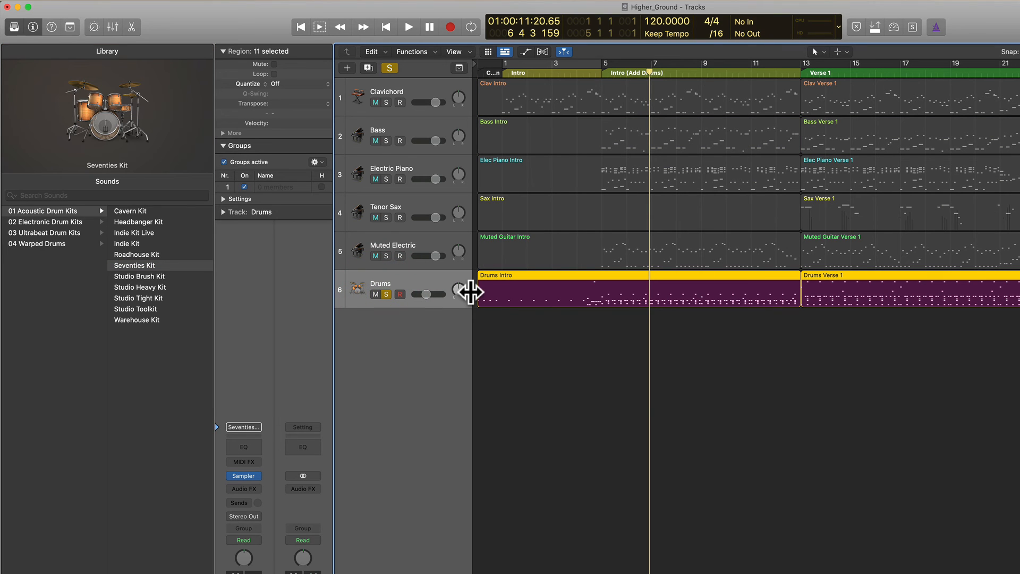
{"action": "key", "text": "space"}
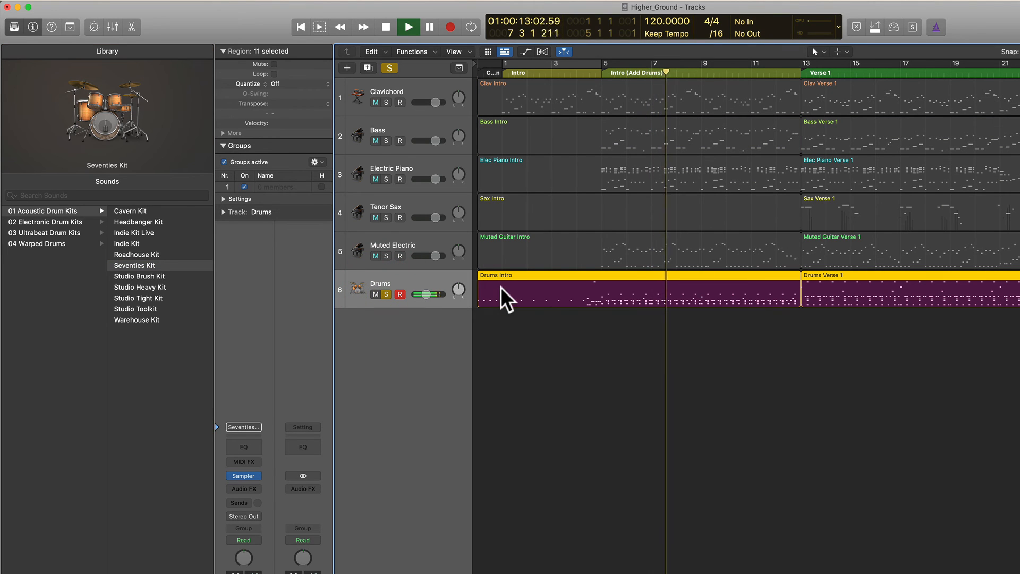
{"action": "key", "text": "space"}
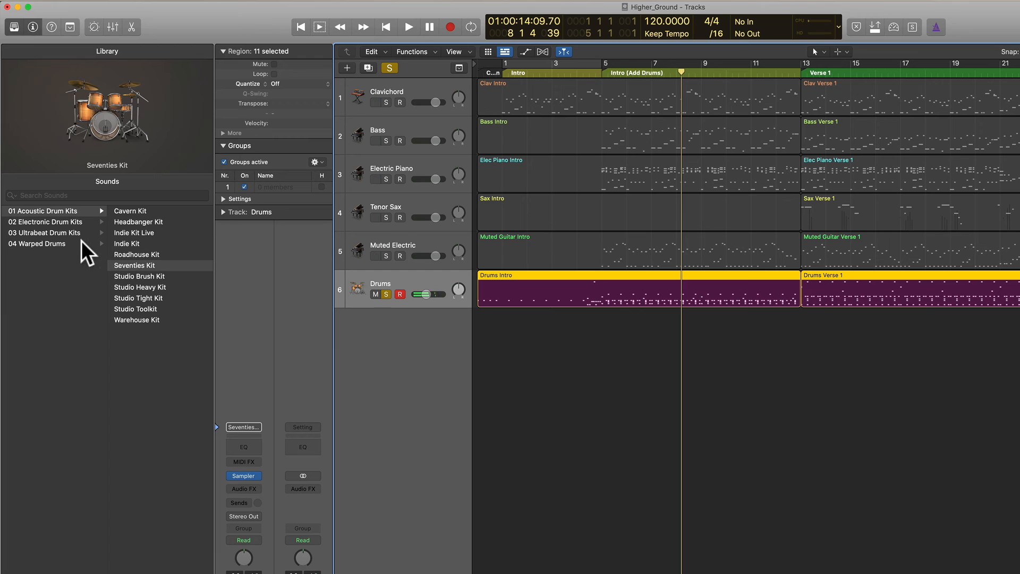
Load Euro Dance Remix from the Electronic Drum Kits on the Drums track, play a short passage and turn off solo.
{"action": "left_click", "coordinate": [44, 220]}
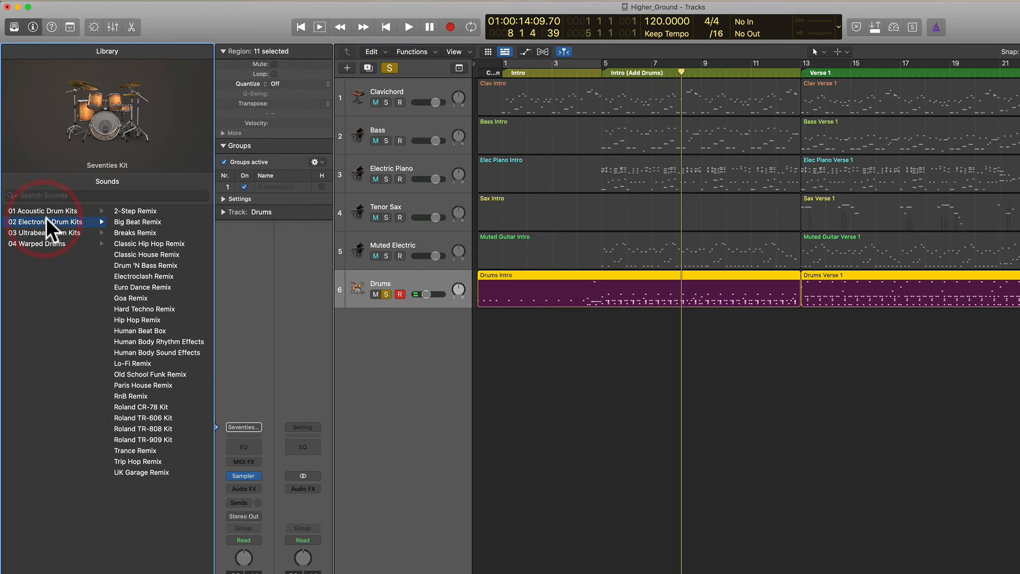
{"action": "left_click", "coordinate": [129, 286]}
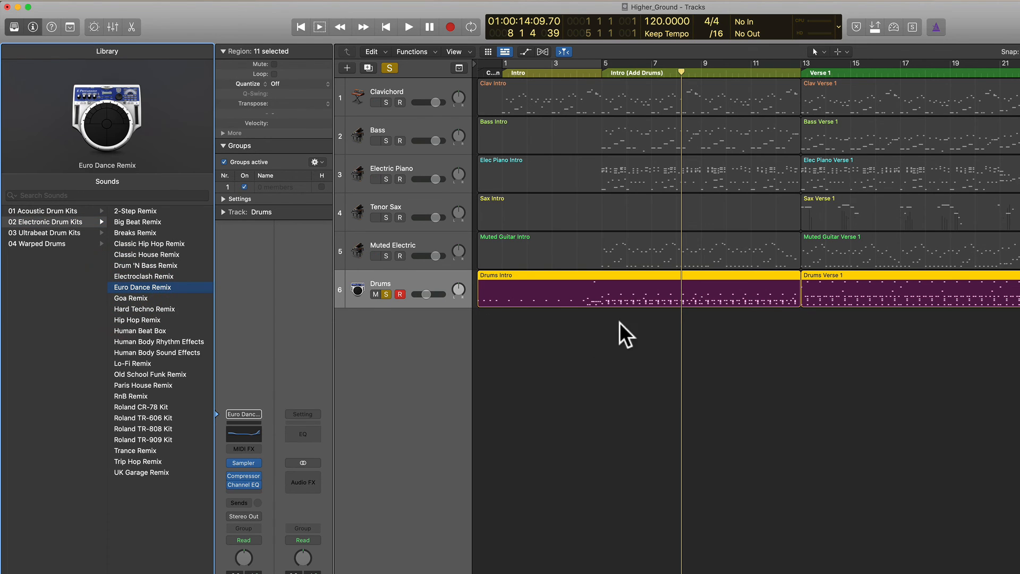
{"action": "key", "text": "space"}
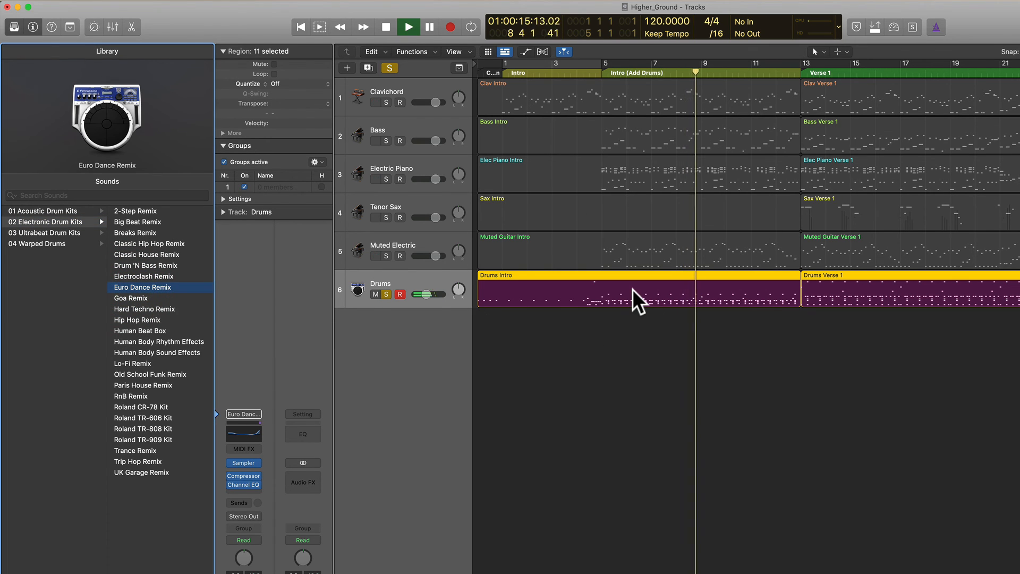
{"action": "key", "text": "space"}
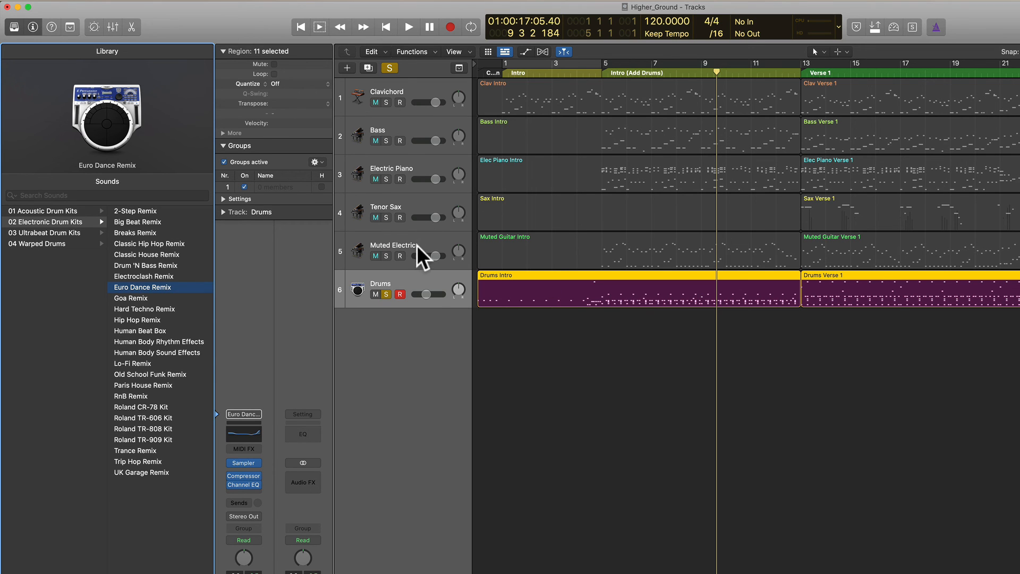
{"action": "left_click", "coordinate": [389, 67]}
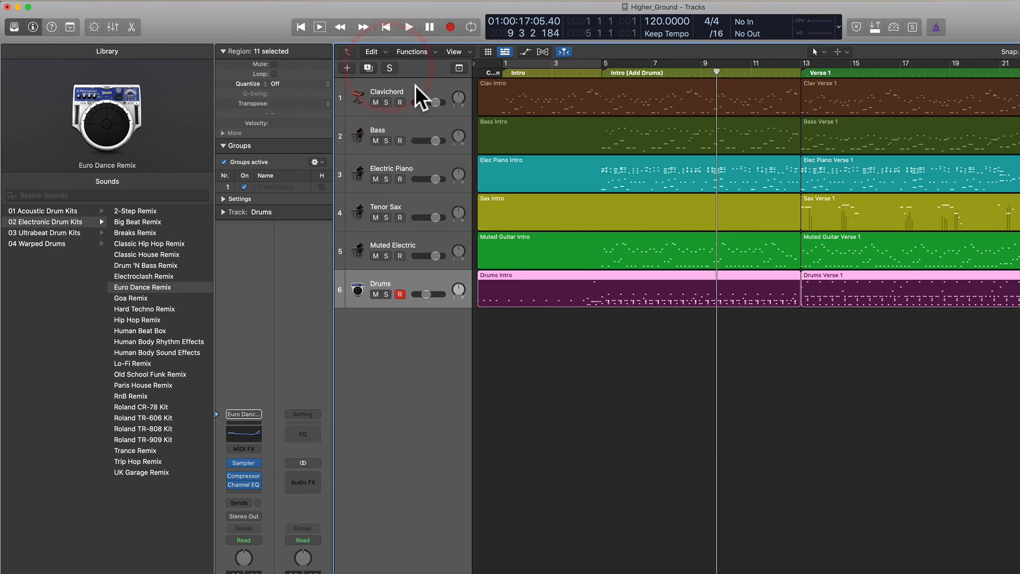
Select the Clavichord track and show the mixer below the arrangement.
{"action": "left_click", "coordinate": [416, 86]}
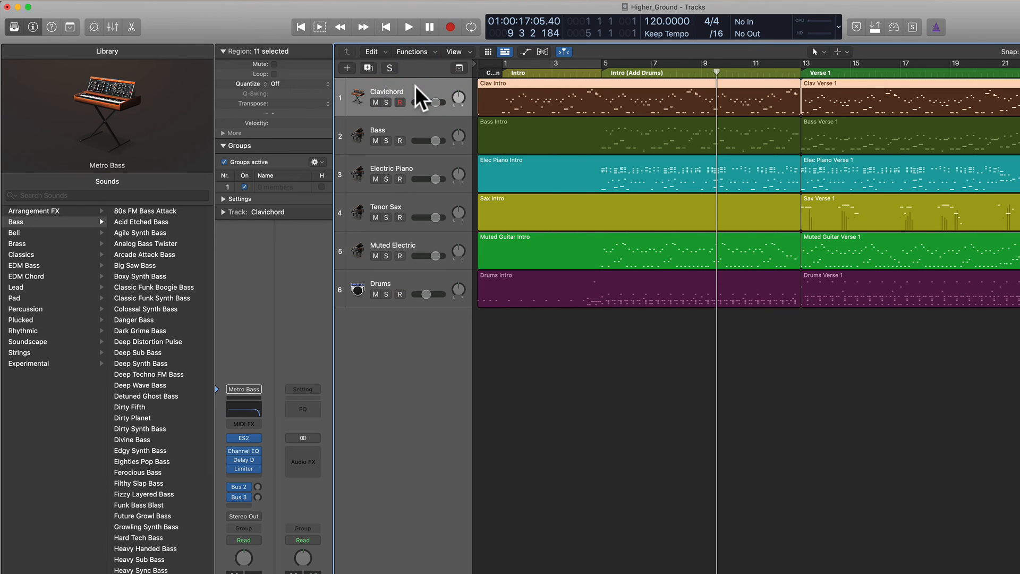
{"action": "key", "text": "x"}
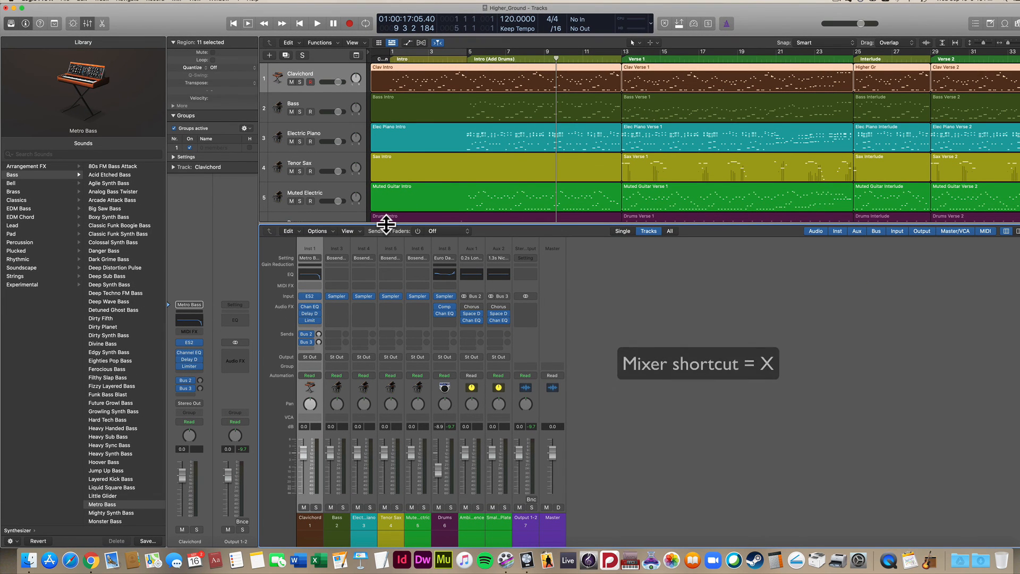
{"action": "key", "text": "x"}
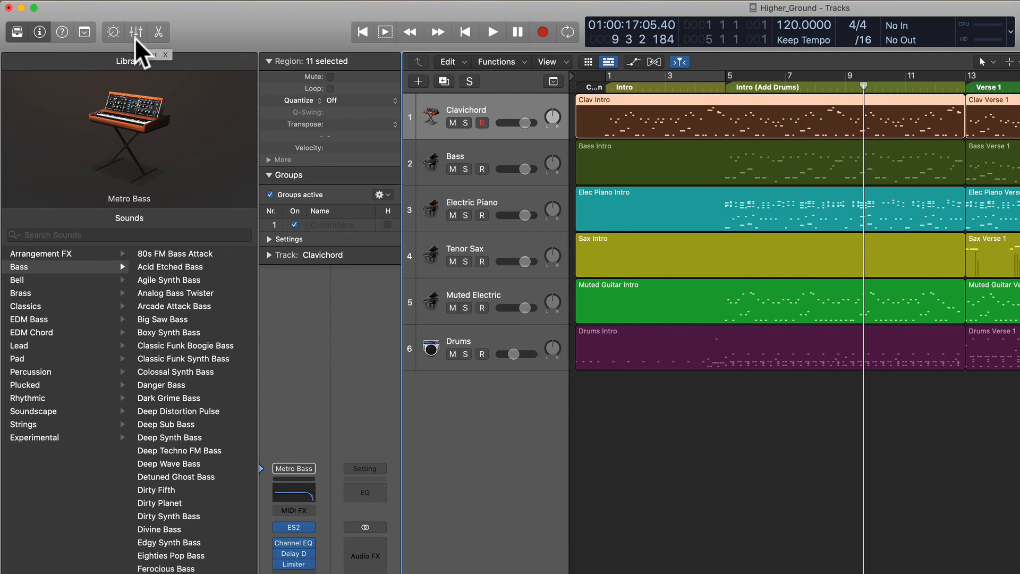
{"action": "left_click", "coordinate": [136, 33]}
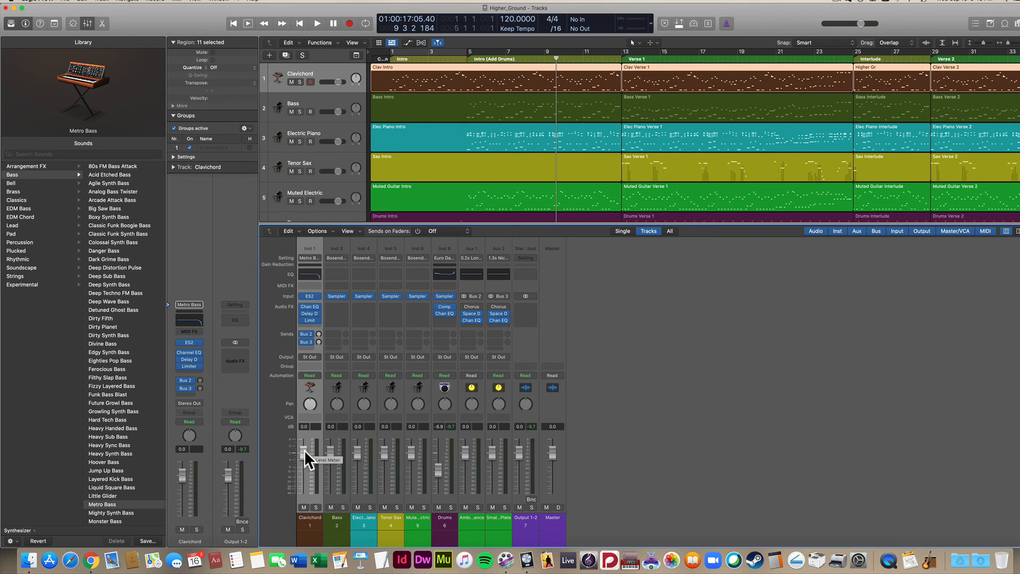
Lower the Clavichord volume to about -1.7 dB and Electric Piano to about -2.5 dB, and pan the Clavichord, Bass and Electric Piano channels.
{"action": "left_click_drag", "start_coordinate": [305, 451], "coordinate": [354, 458]}
{"action": "left_click_drag", "start_coordinate": [363, 404], "coordinate": [308, 414]}
{"action": "left_click", "coordinate": [392, 405]}
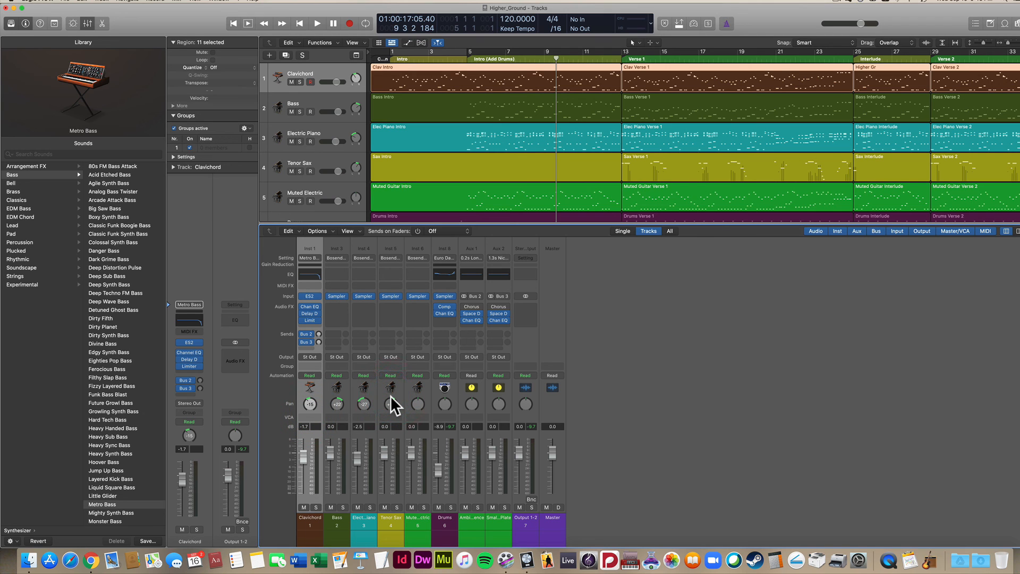